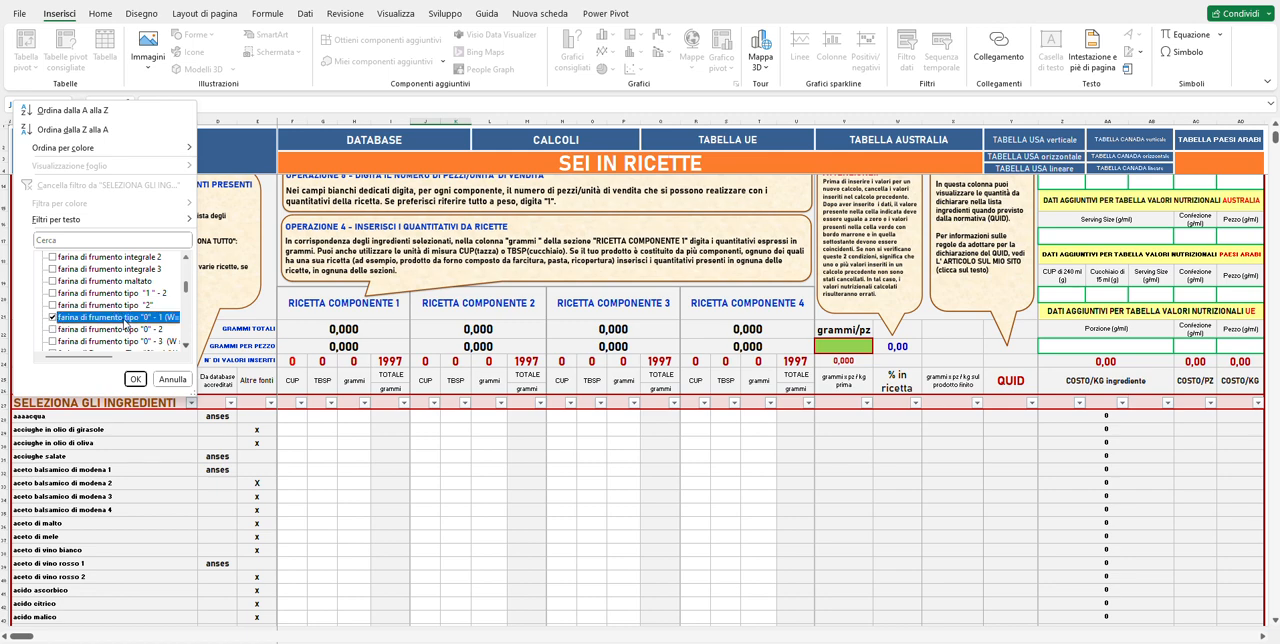
# Add "olio di semi di girasole" to the ingredients checked in the SELEZIONA GLI INGREDIENTI filter.
pyautogui.scroll(-10, 170, 322)
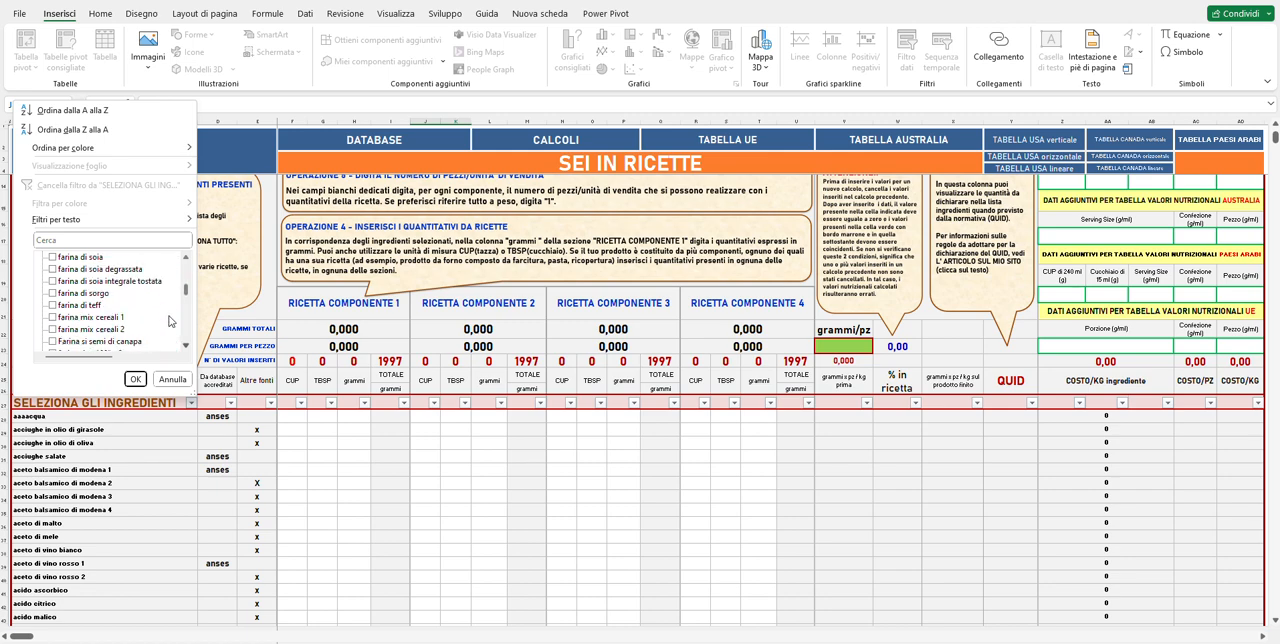
pyautogui.scroll(-15, 170, 320)
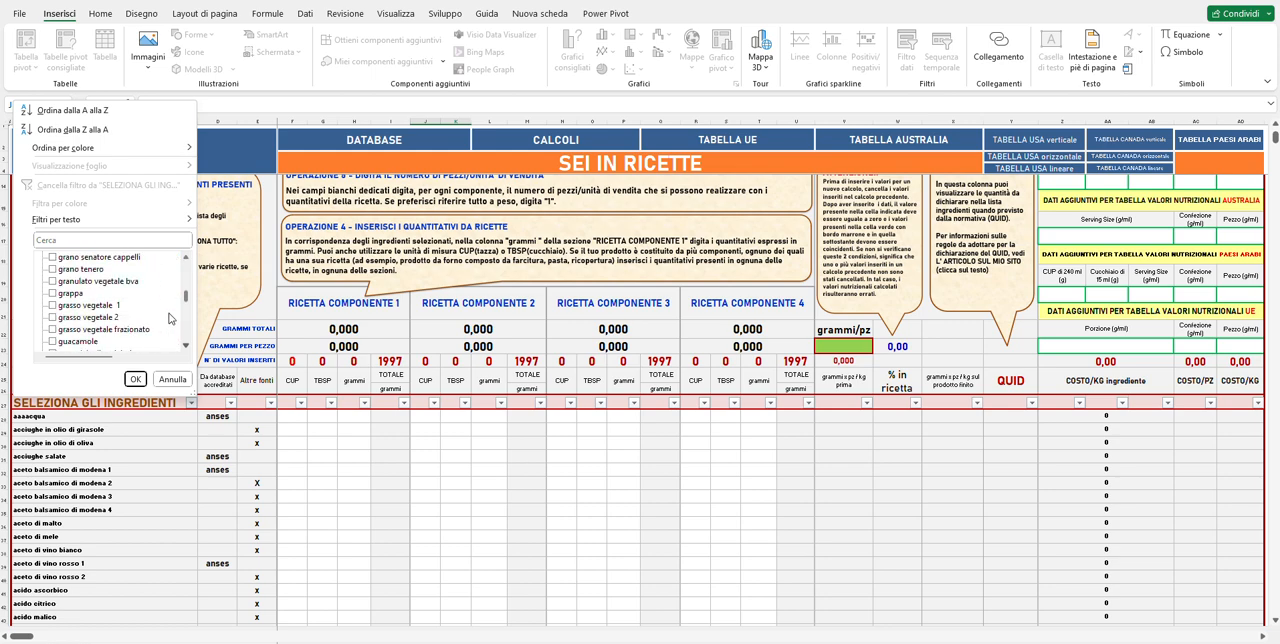
pyautogui.scroll(-15, 165, 326)
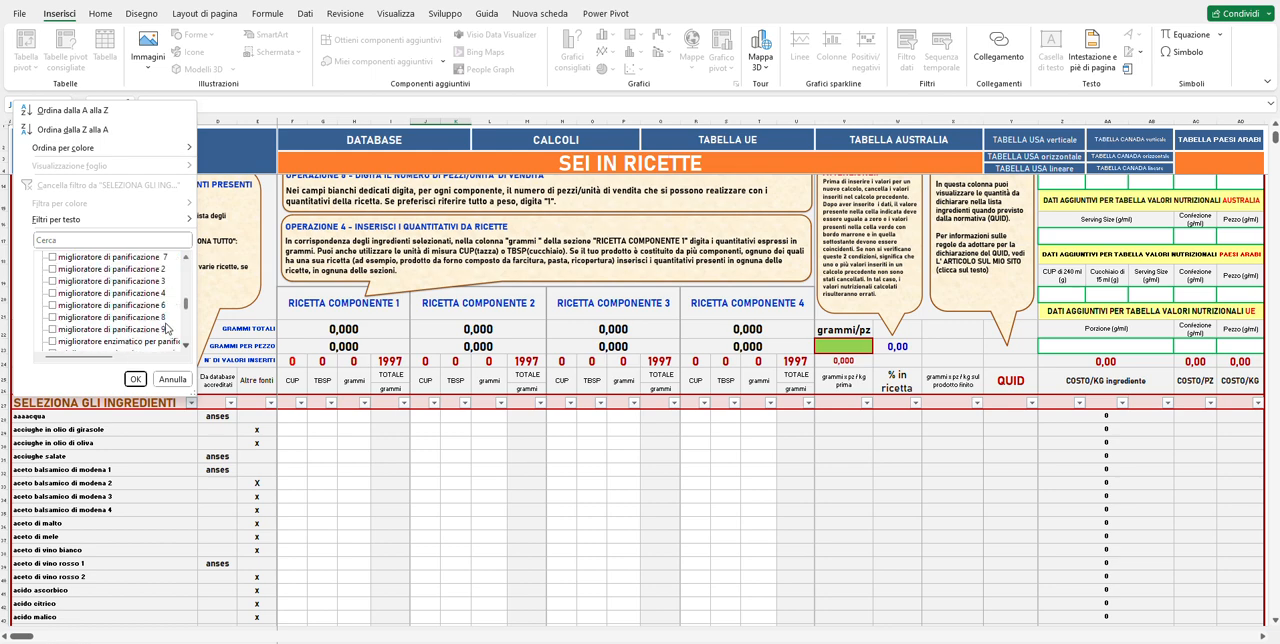
pyautogui.scroll(-10, 157, 323)
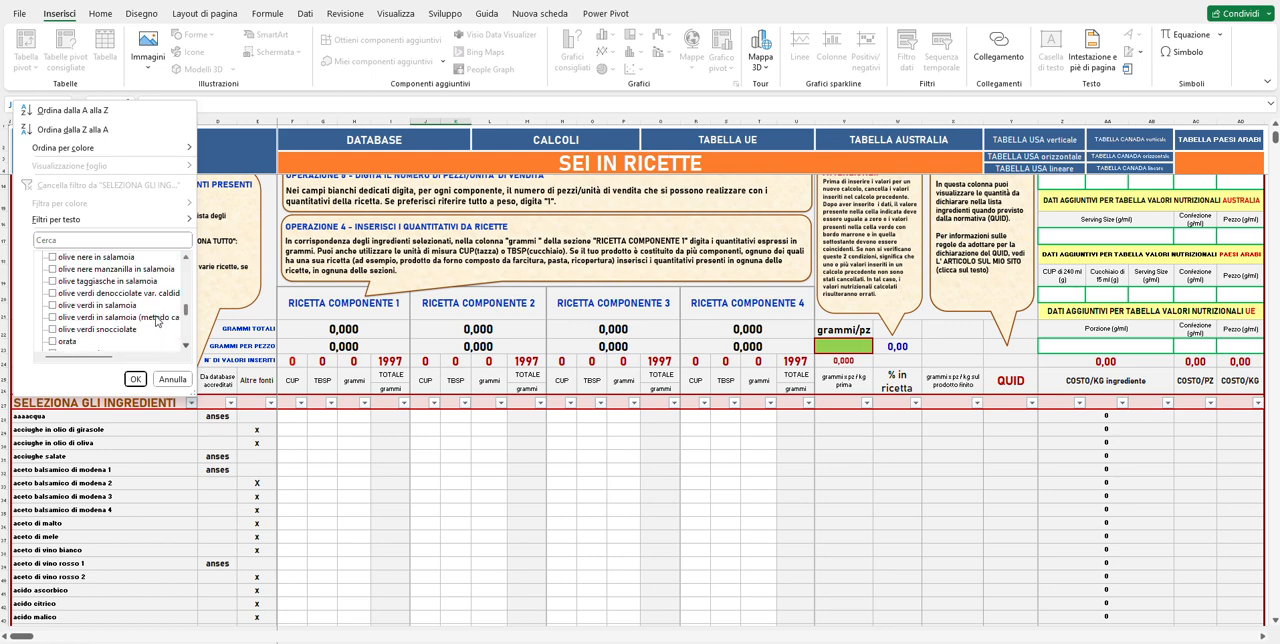
pyautogui.scroll(-1, 157, 322)
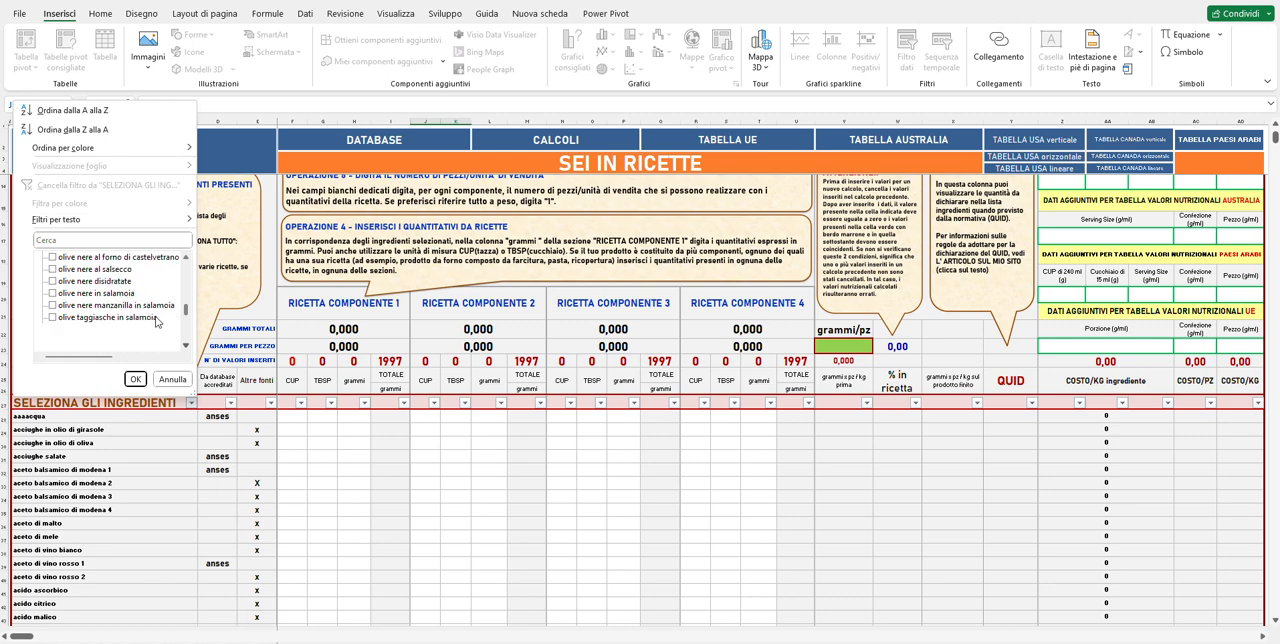
pyautogui.scroll(4, 157, 321)
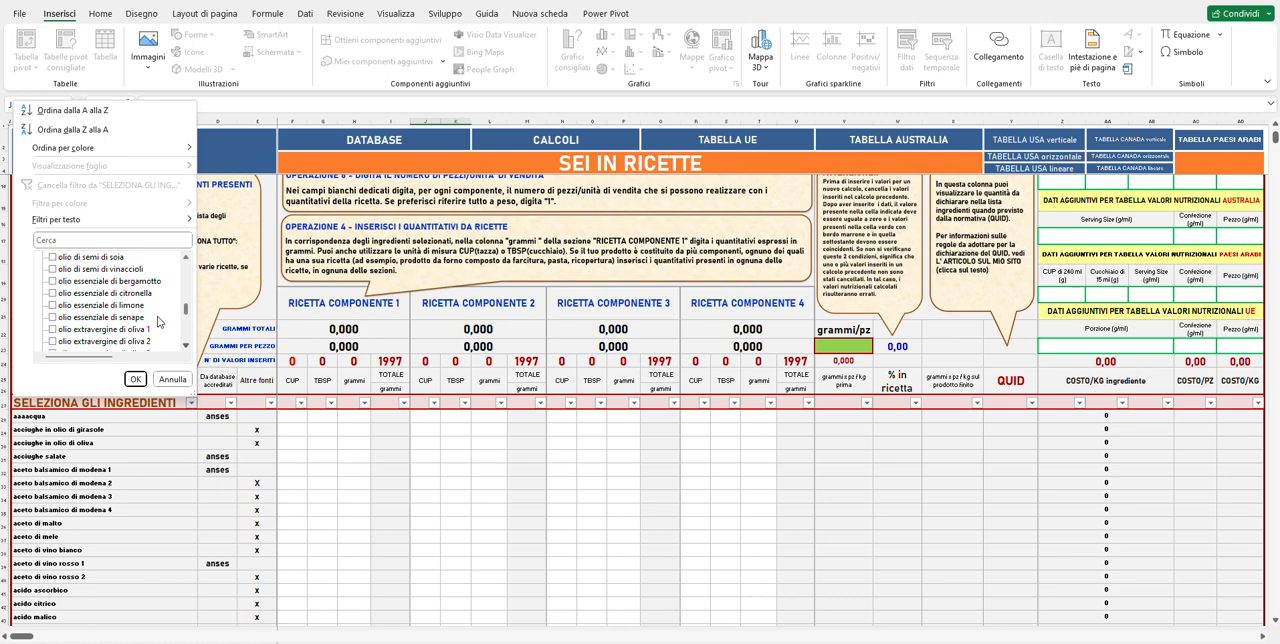
pyautogui.scroll(1, 157, 317)
pyautogui.click(112, 260)
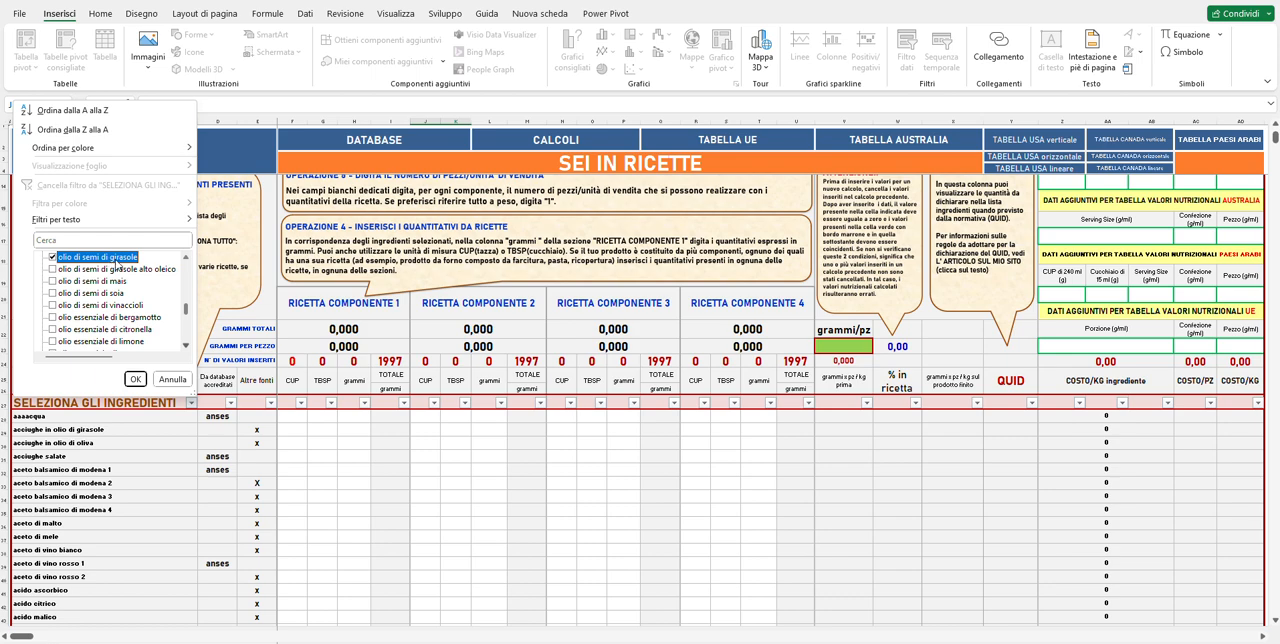
# Check "ricotta fresca" in the ingredient filter list.
pyautogui.scroll(-8, 125, 270)
pyautogui.scroll(-10, 133, 283)
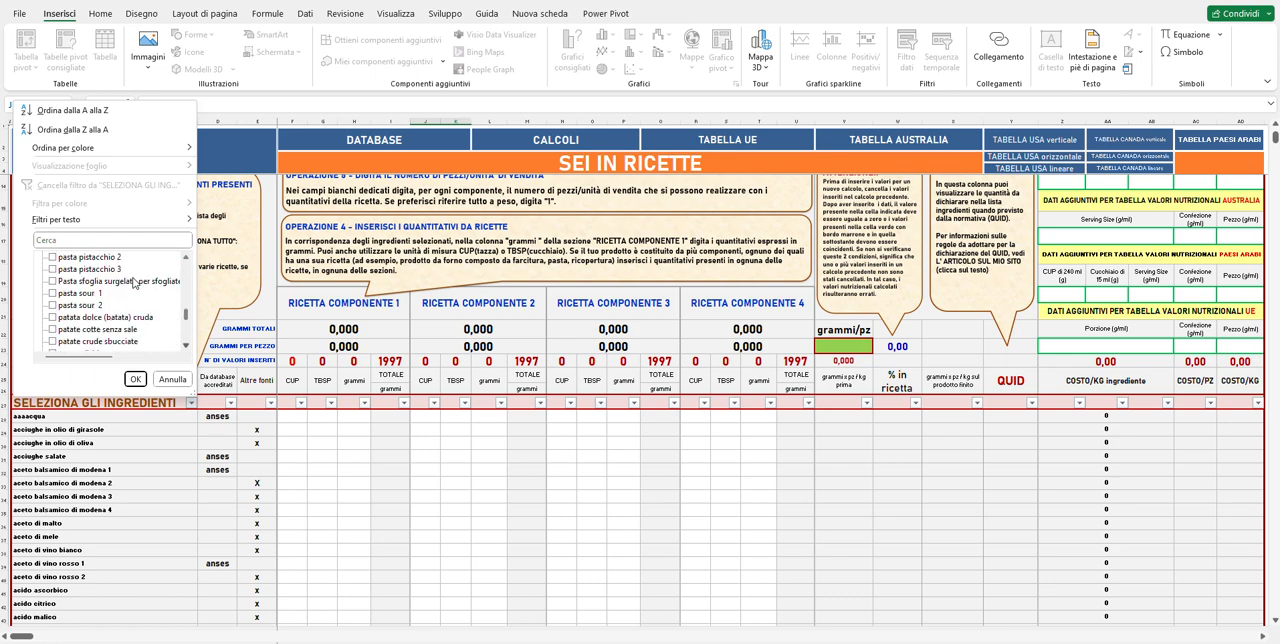
pyautogui.scroll(-10, 133, 283)
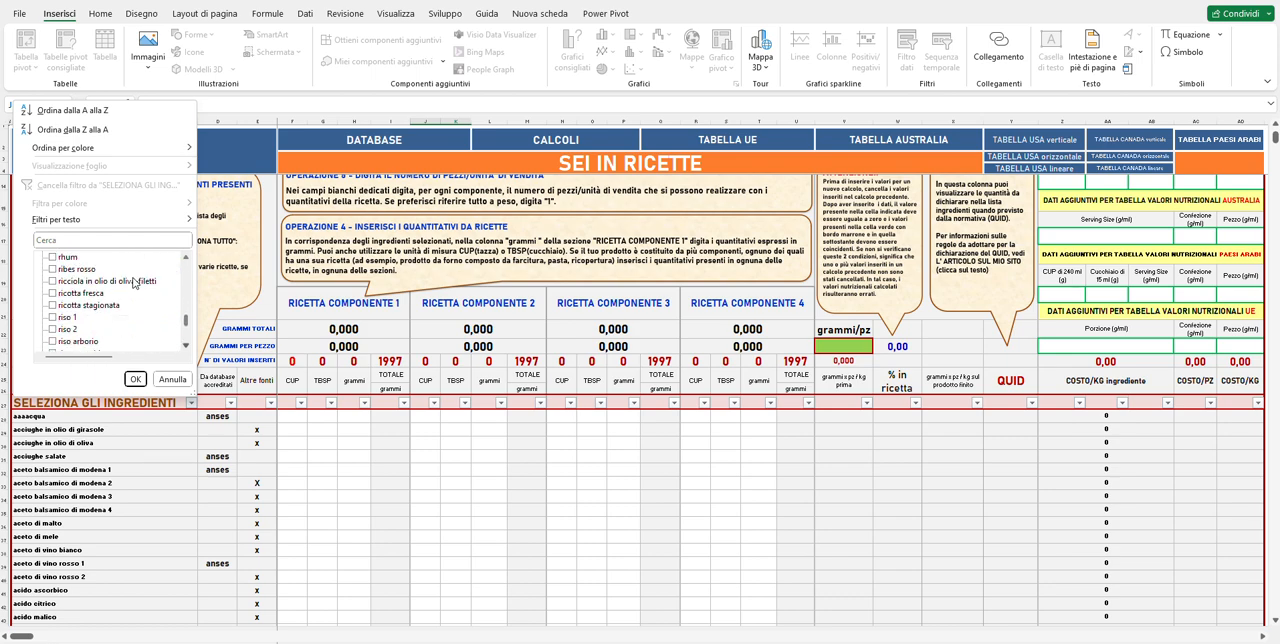
pyautogui.scroll(2, 133, 283)
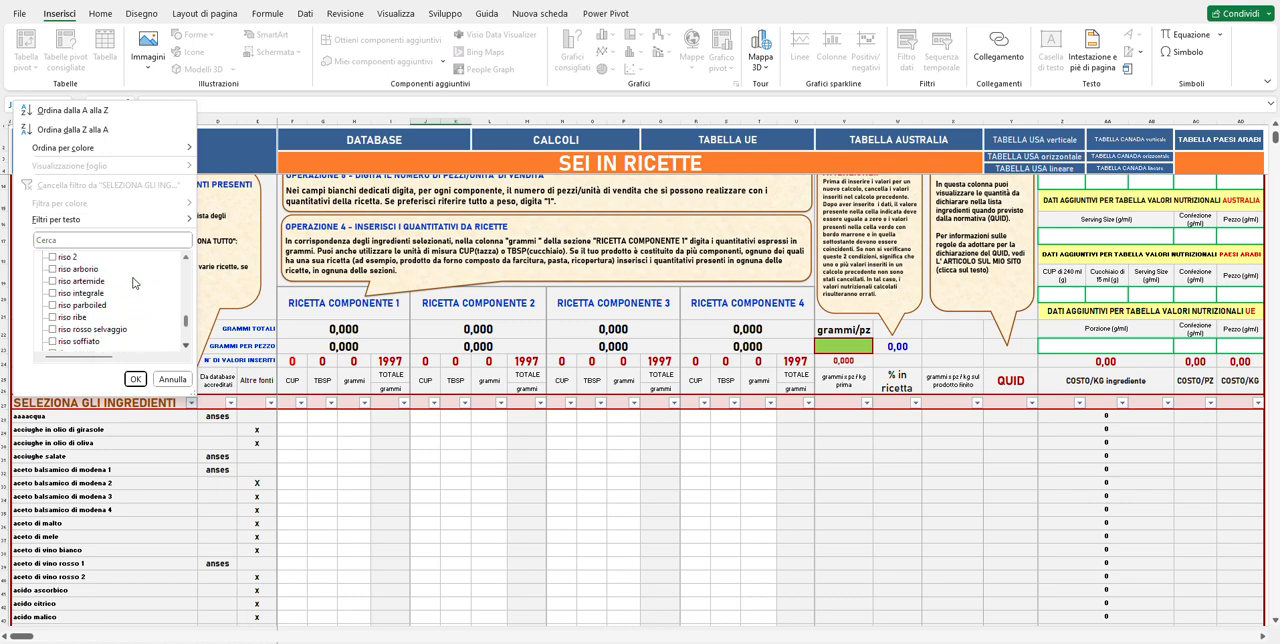
pyautogui.click(86, 294)
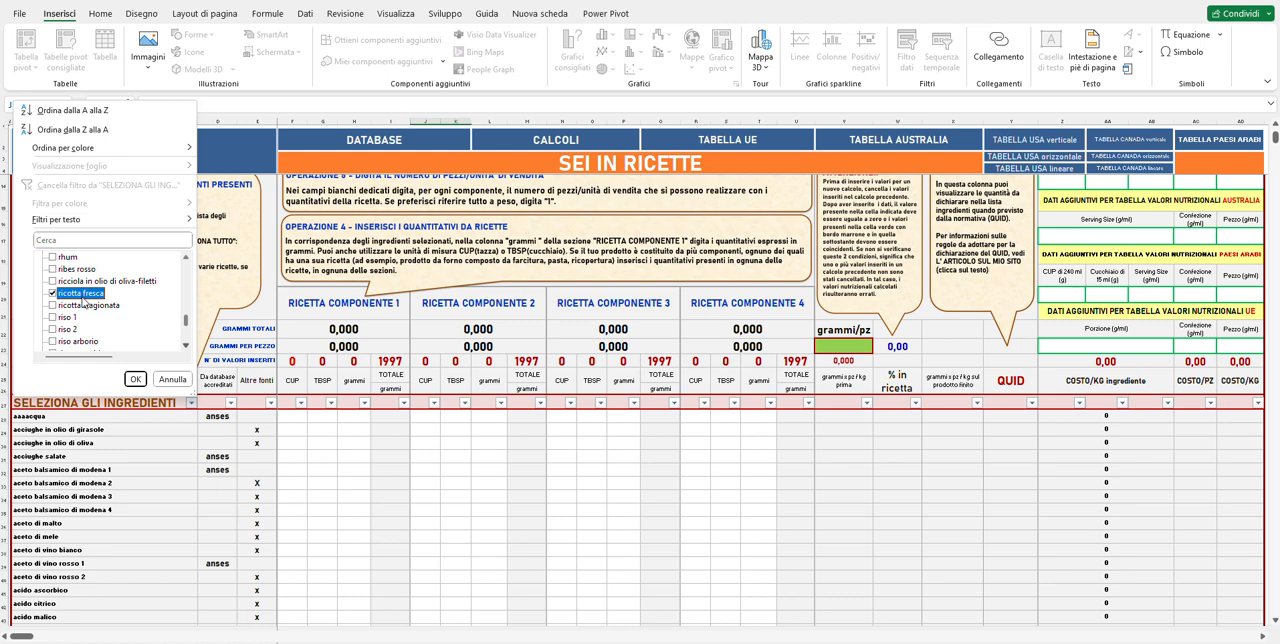
# Check "sale" and "scorze di arancia candite 3" in the ingredient filter list.
pyautogui.scroll(-4, 115, 302)
pyautogui.scroll(-1, 115, 302)
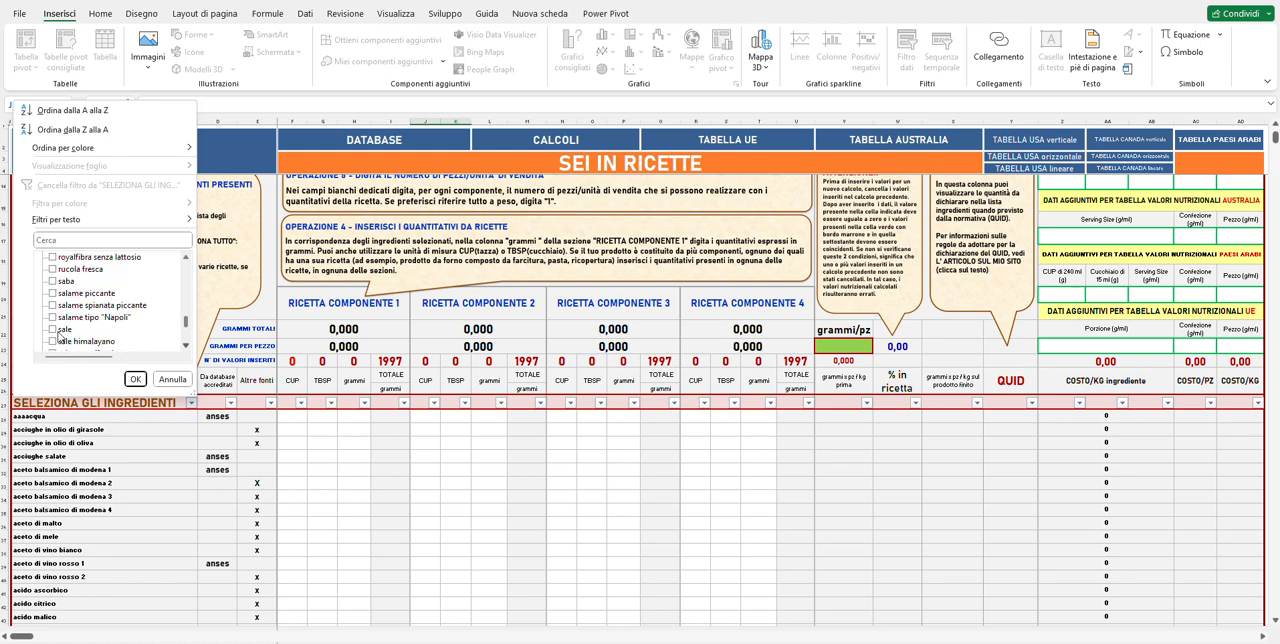
pyautogui.scroll(-5, 66, 333)
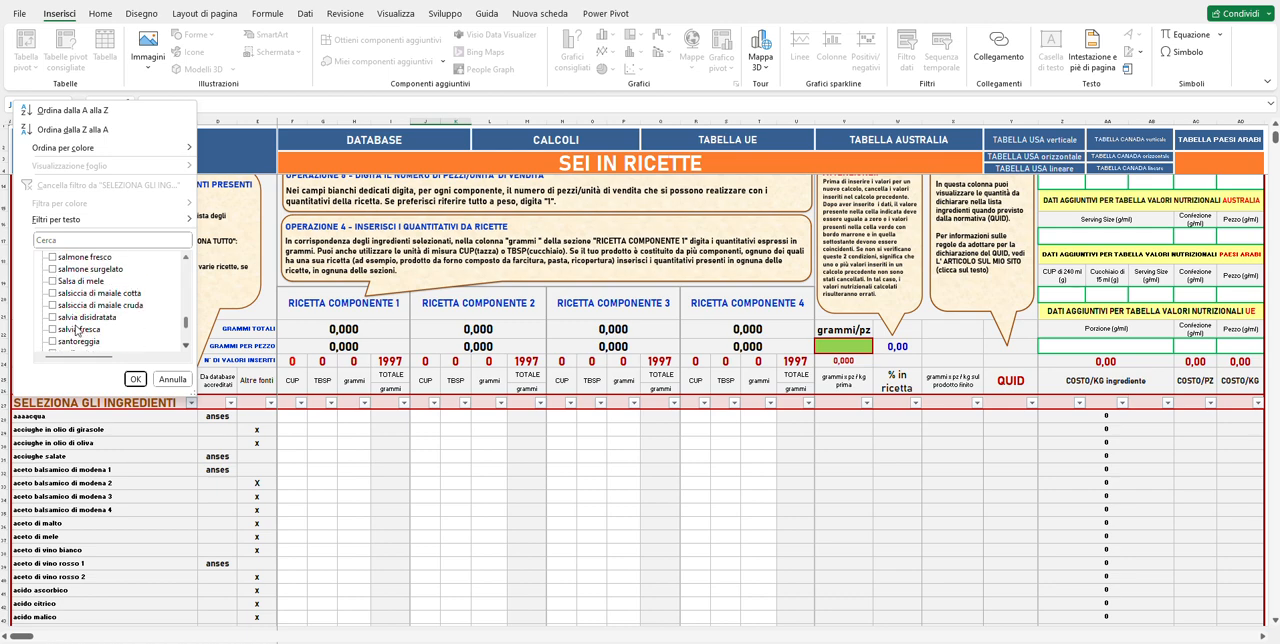
pyautogui.scroll(-3, 75, 330)
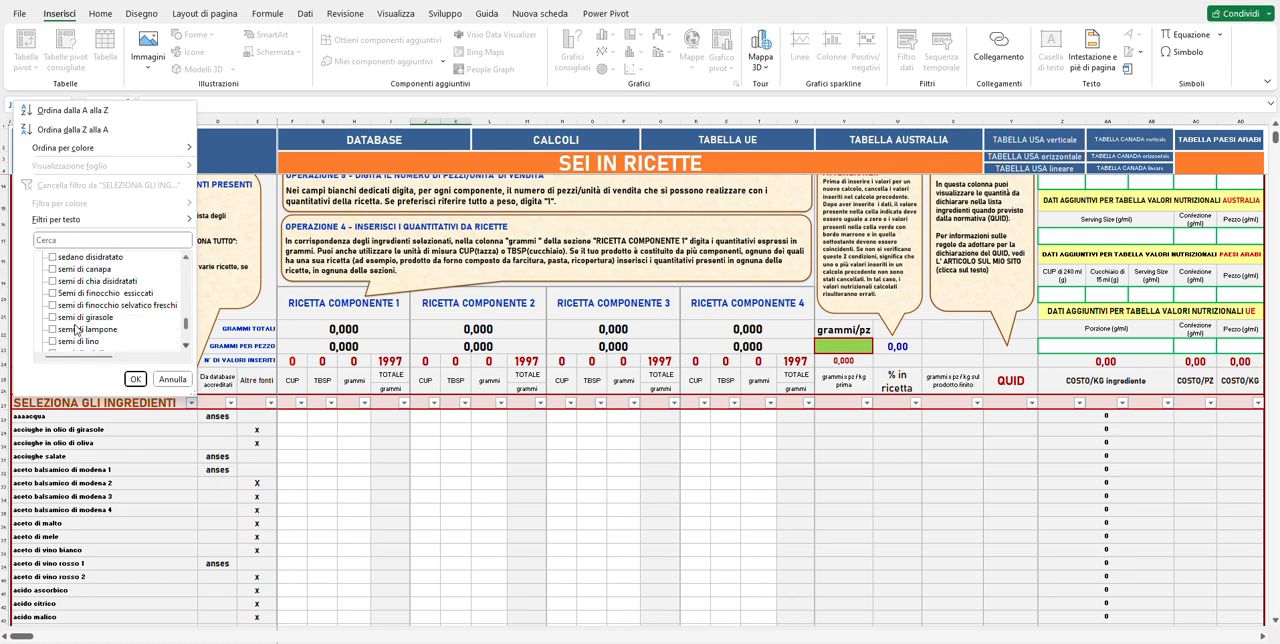
pyautogui.scroll(-6, 75, 330)
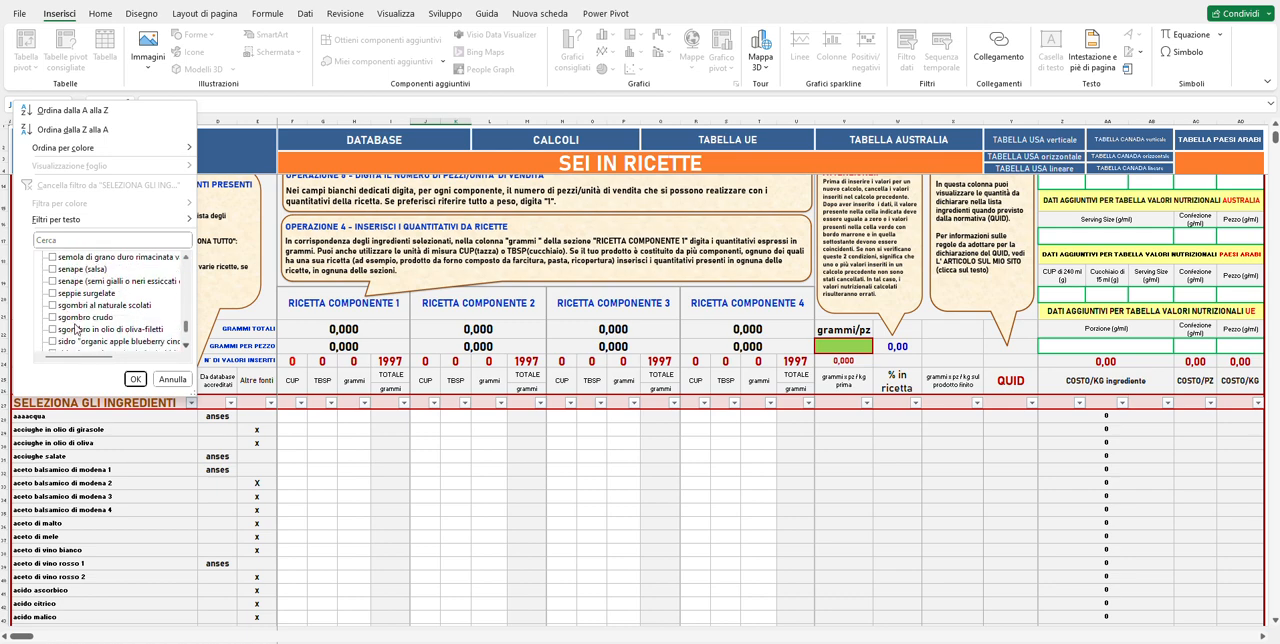
pyautogui.scroll(5, 75, 330)
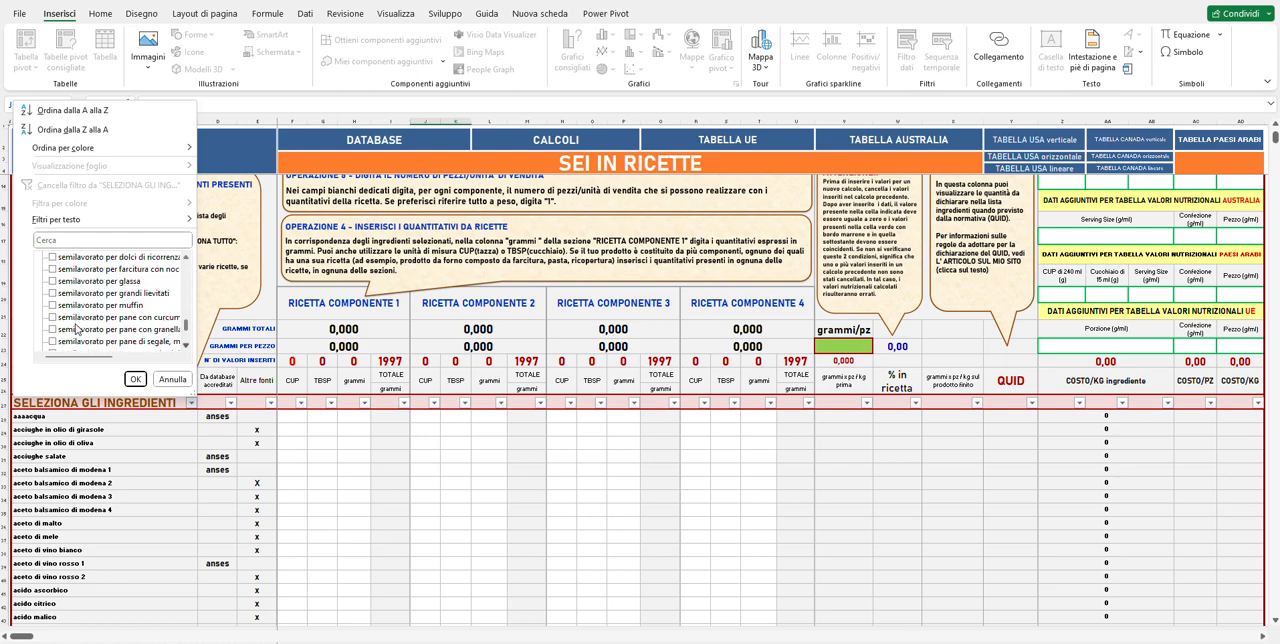
pyautogui.scroll(4, 75, 330)
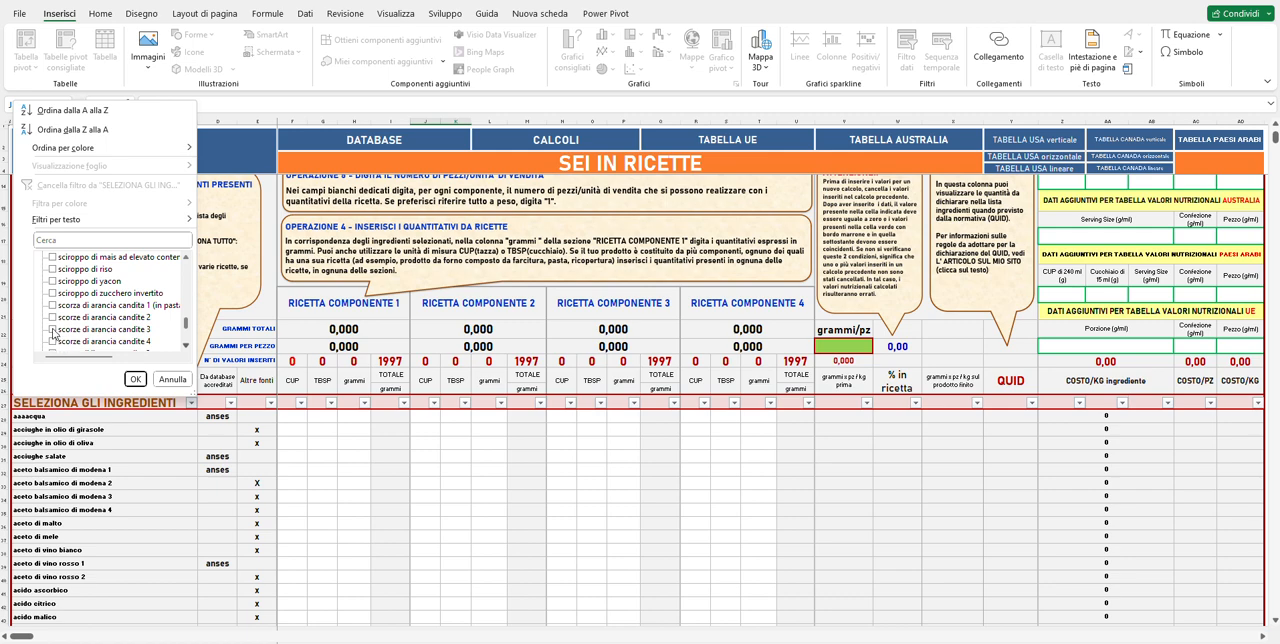
pyautogui.click(53, 331)
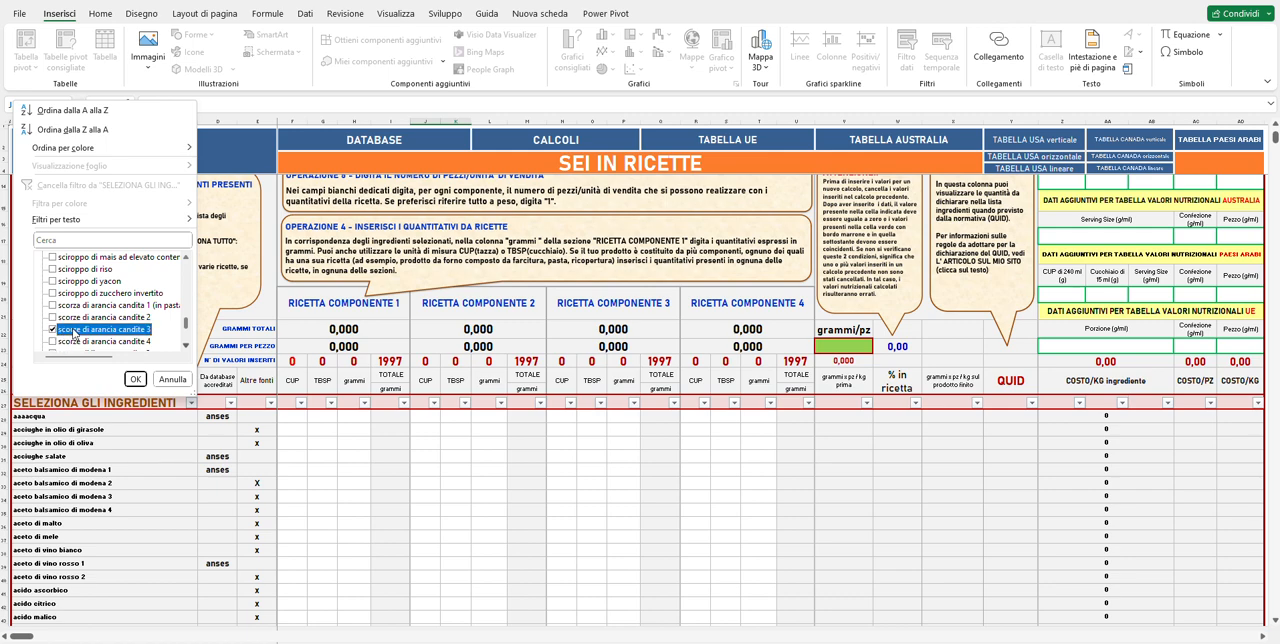
# Check "semola di grano duro" and "zucchero (semolato, cristallino, ecc.)" in the ingredient list and apply the filter.
pyautogui.scroll(-3, 107, 325)
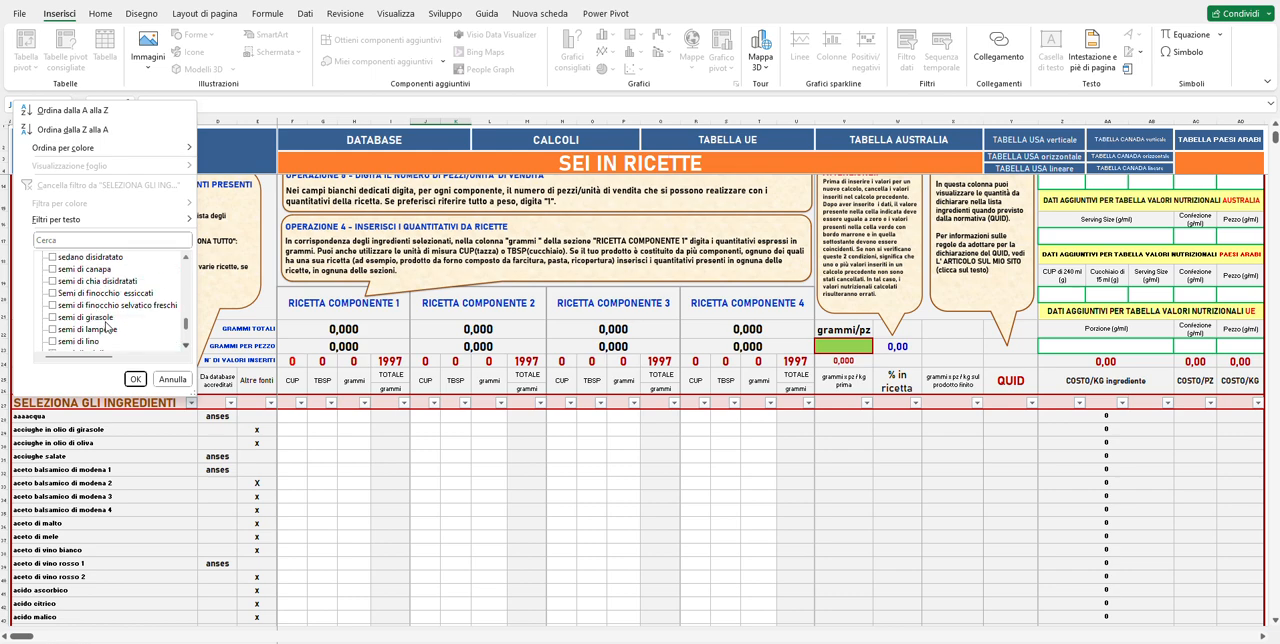
pyautogui.scroll(-6, 107, 325)
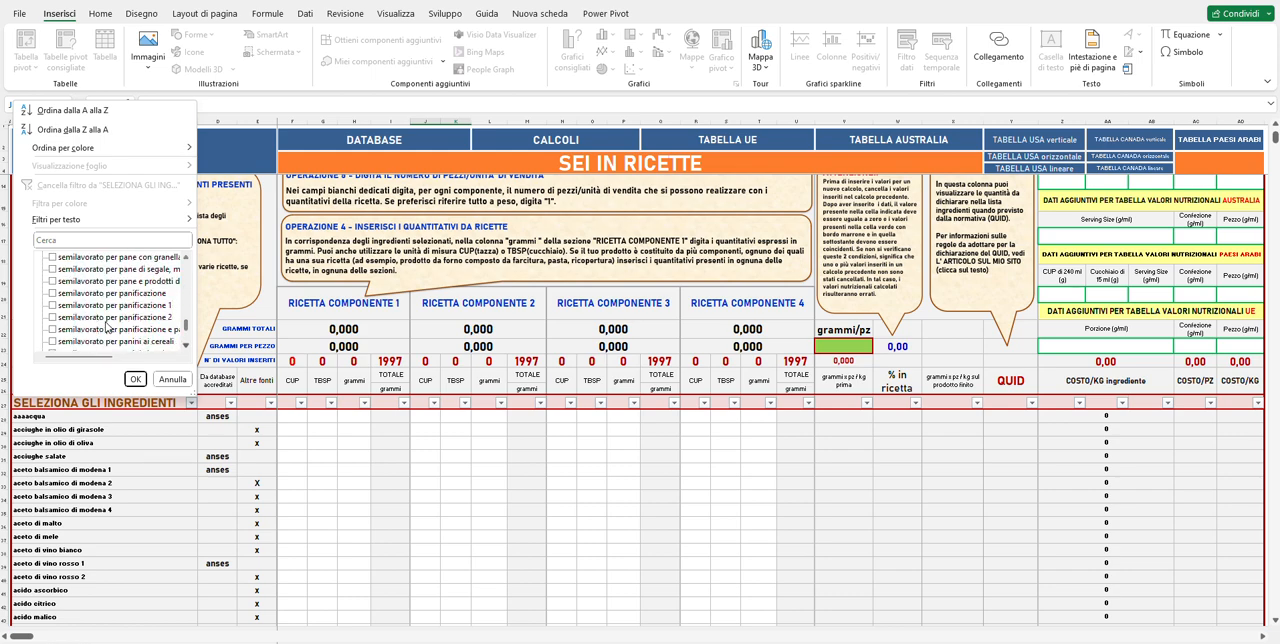
pyautogui.scroll(-4, 107, 325)
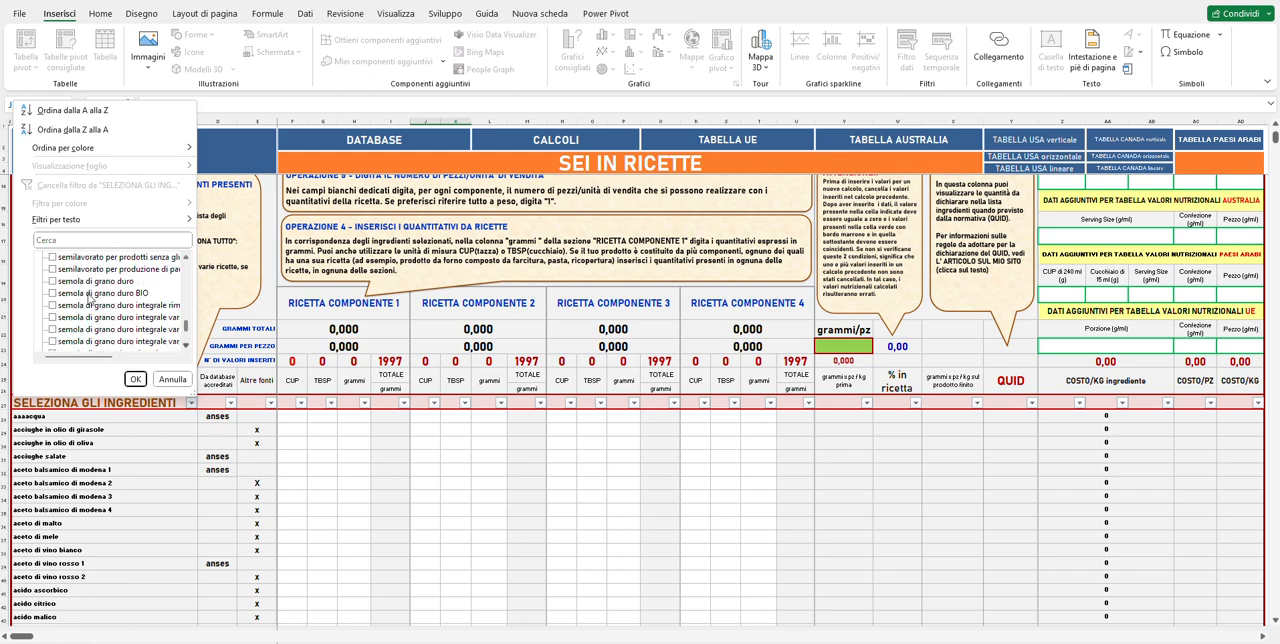
pyautogui.scroll(-2, 140, 330)
pyautogui.scroll(-10, 140, 330)
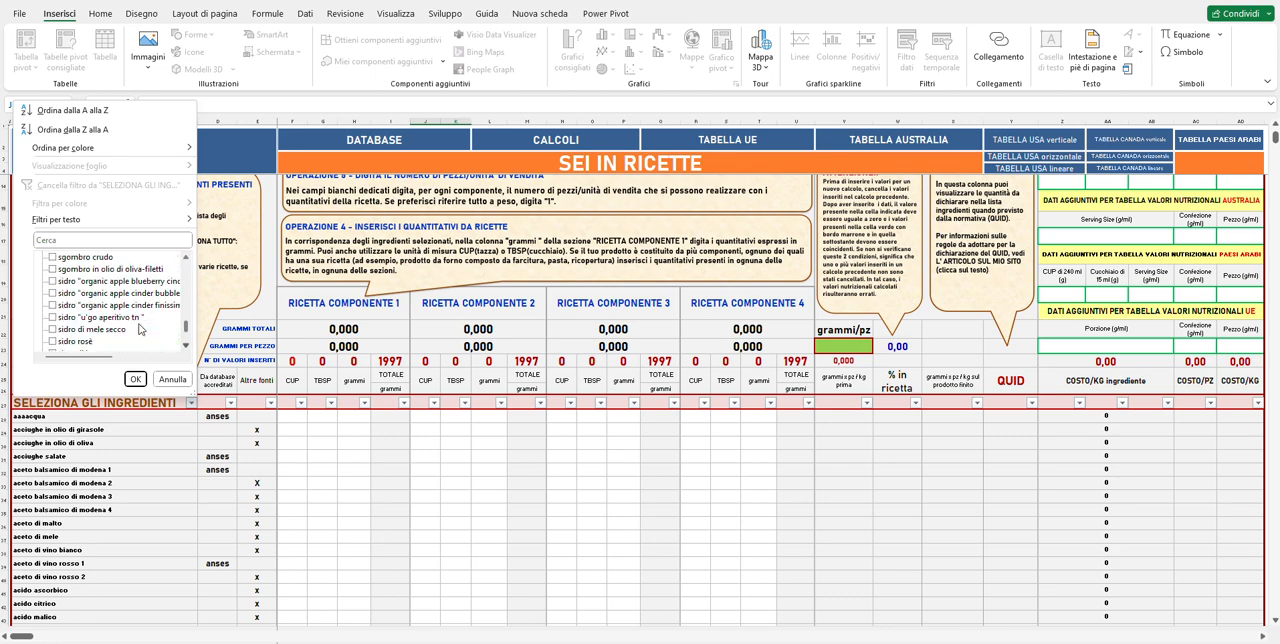
pyautogui.scroll(-10, 140, 330)
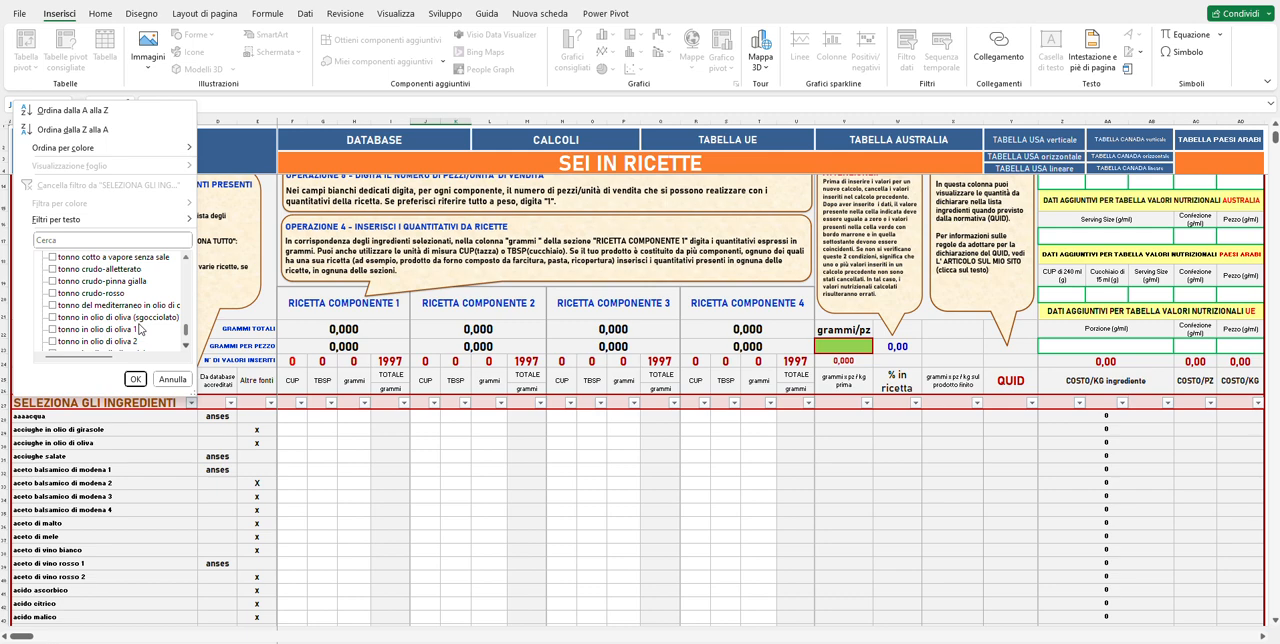
pyautogui.scroll(-5, 140, 330)
pyautogui.scroll(-6, 140, 330)
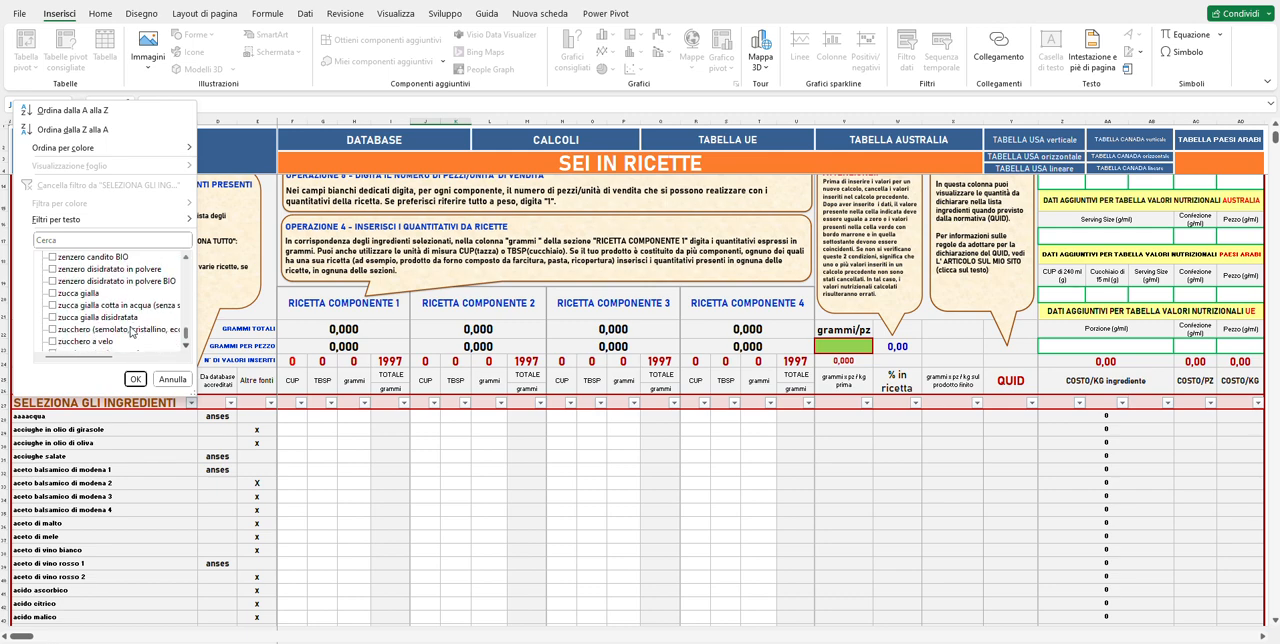
pyautogui.click(88, 334)
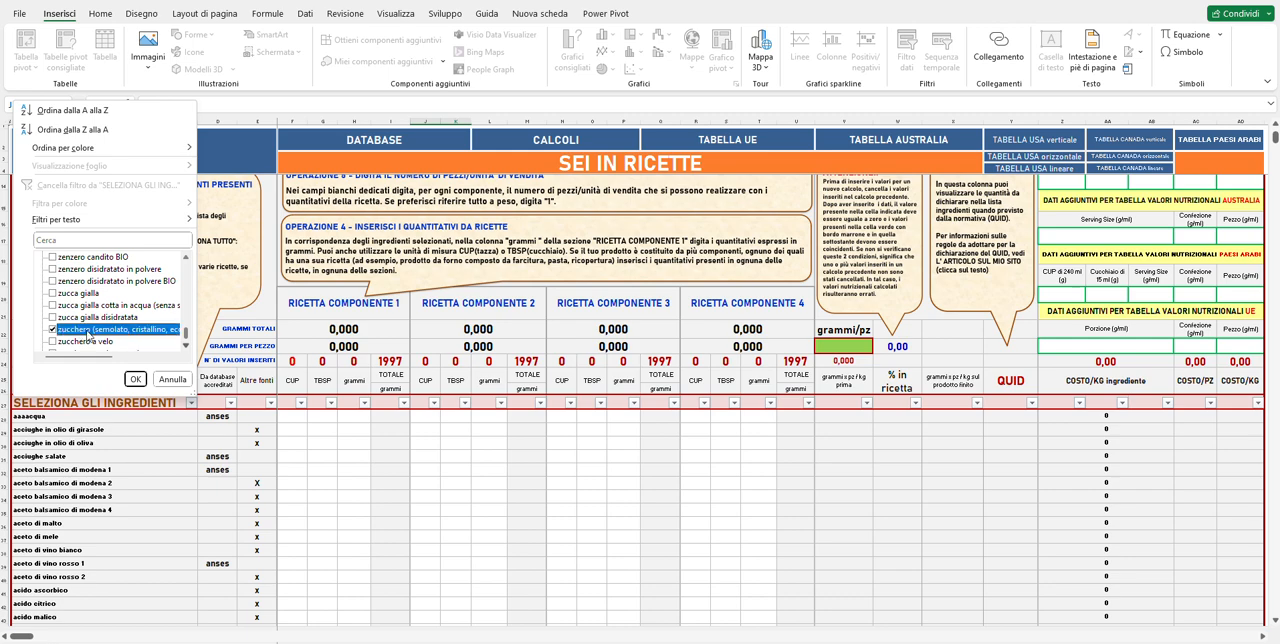
pyautogui.click(135, 379)
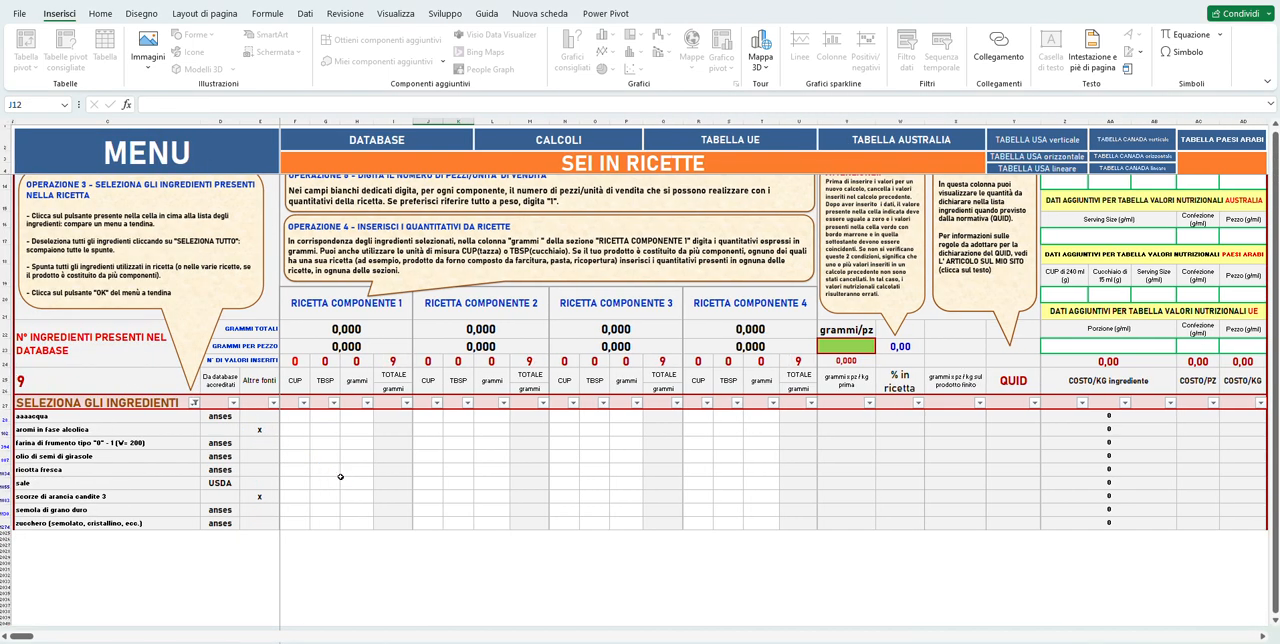
# Enter 26600 grams for the water ingredient in the grammi column of RICETTA COMPONENTE 1.
pyautogui.scroll(3, 340, 477)
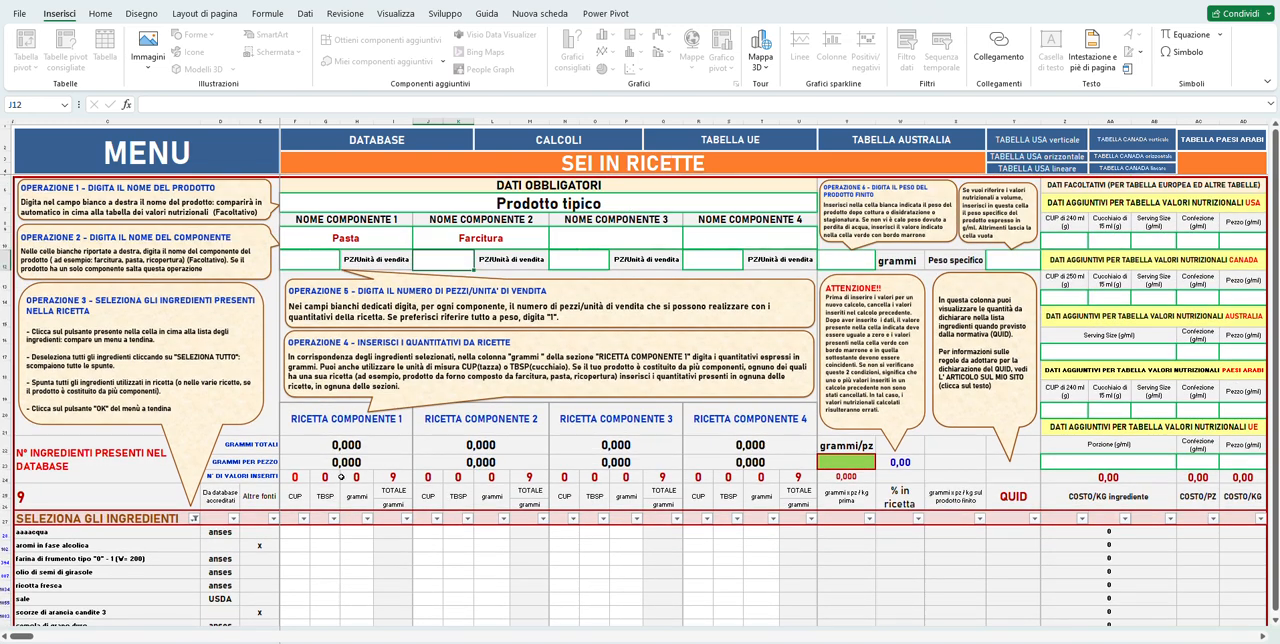
pyautogui.scroll(-3, 340, 477)
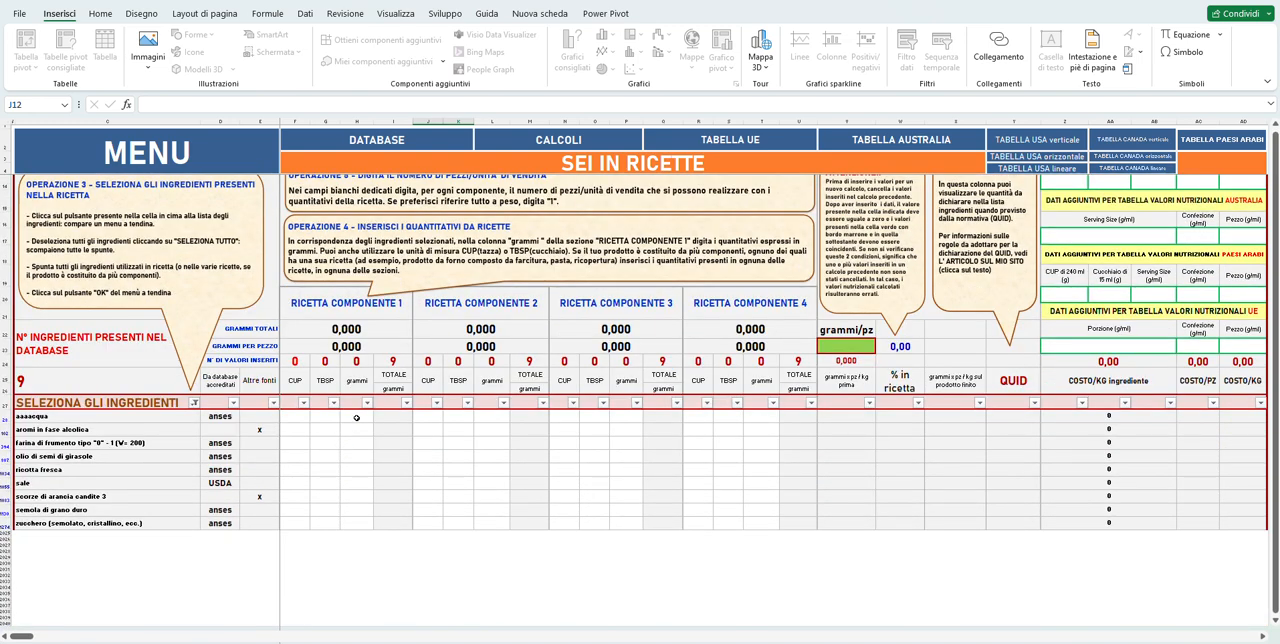
pyautogui.click(356, 418)
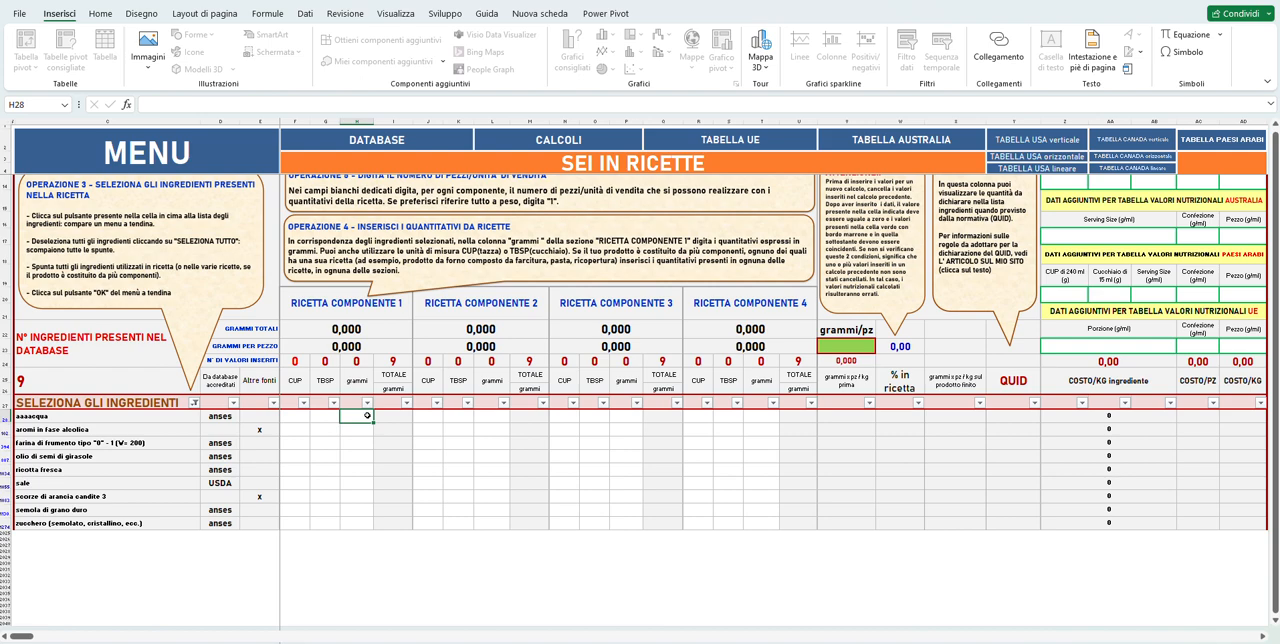
pyautogui.write('26600')
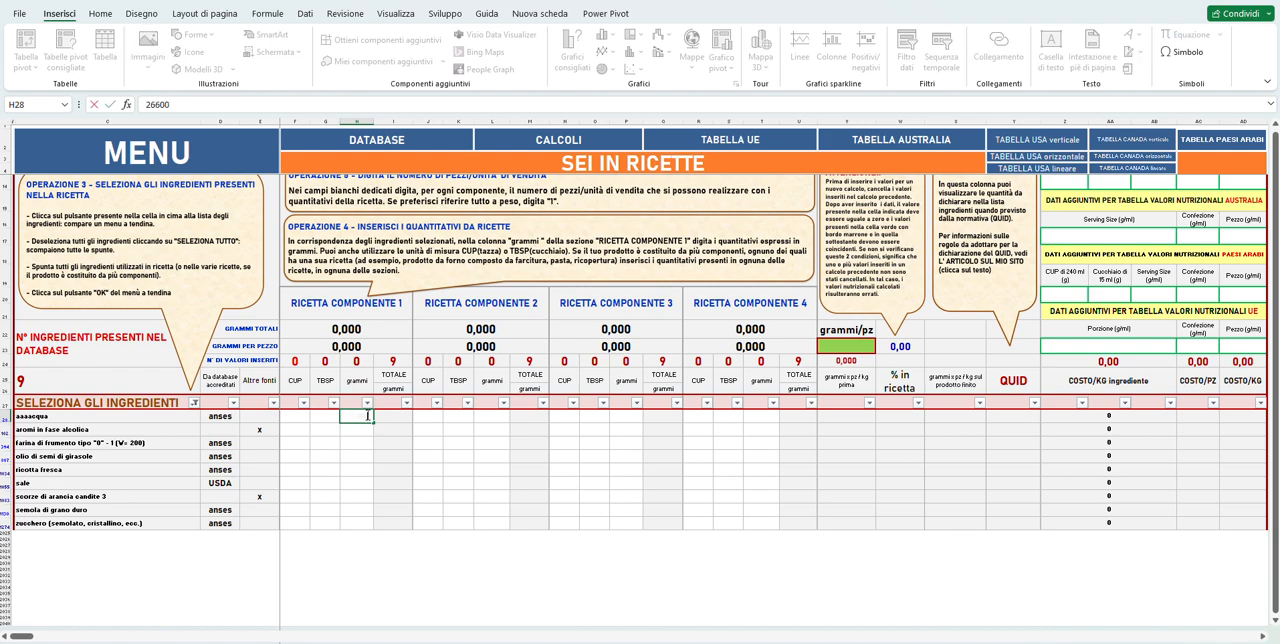
pyautogui.press('Return')
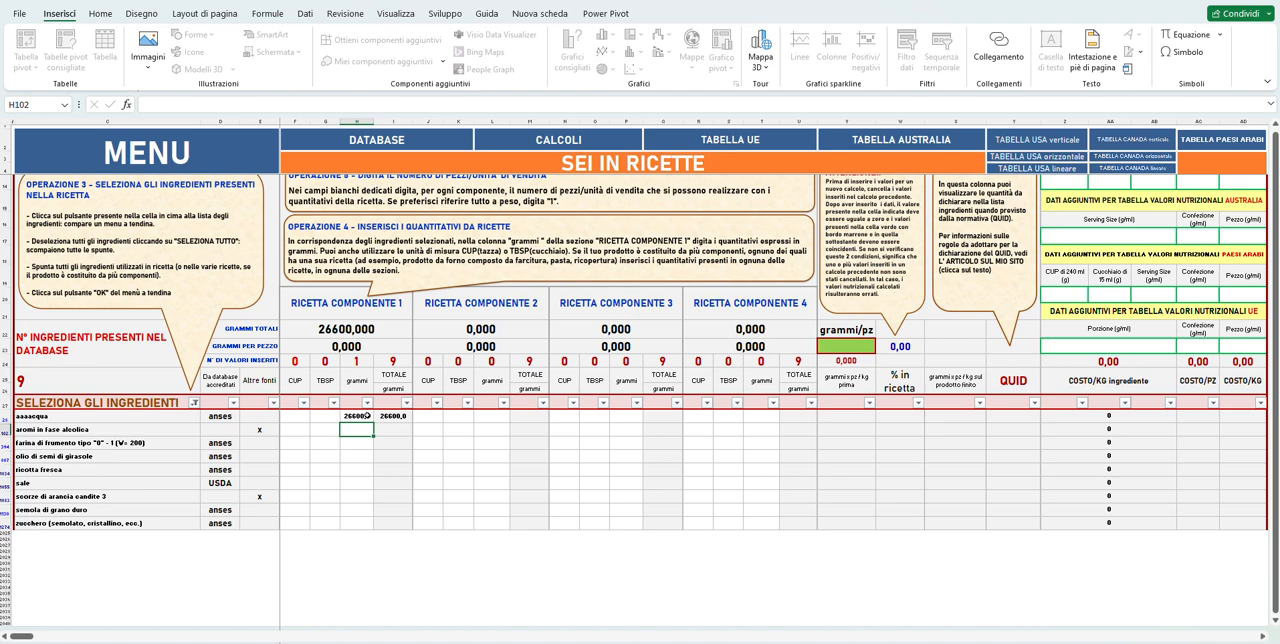
# Enter 80000 grams for farina di frumento tipo "0" - 1 in RICETTA COMPONENTE 1, leaving the alcoholic flavouring blank.
pyautogui.press('Down')
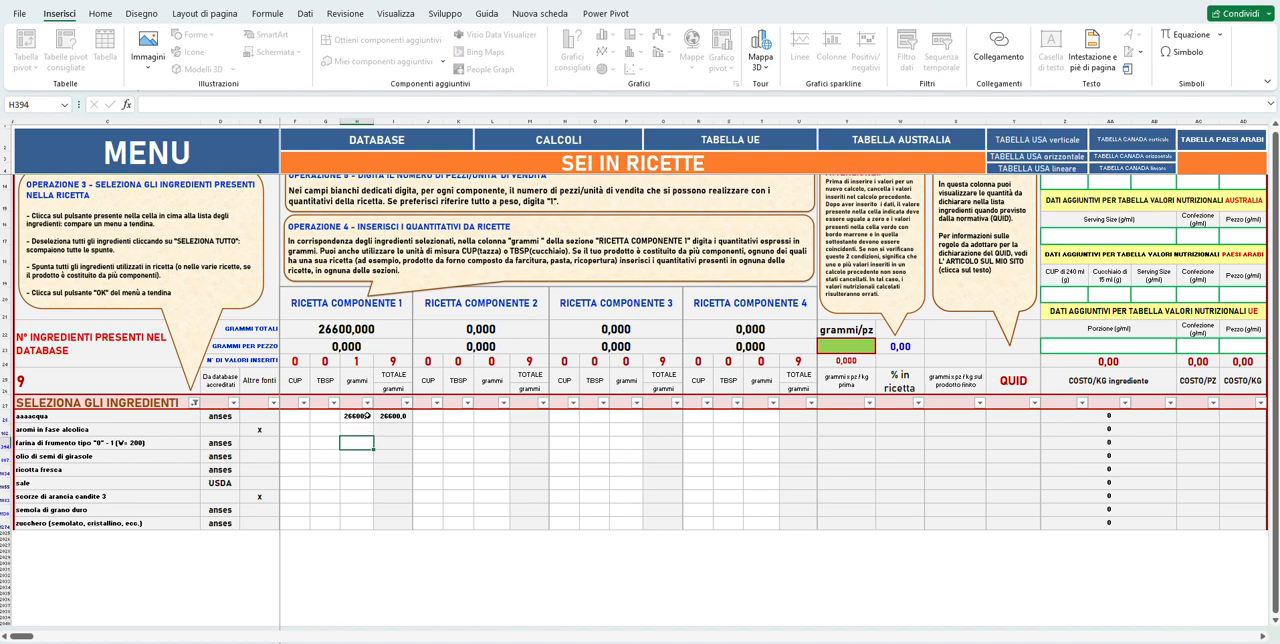
pyautogui.write('80000')
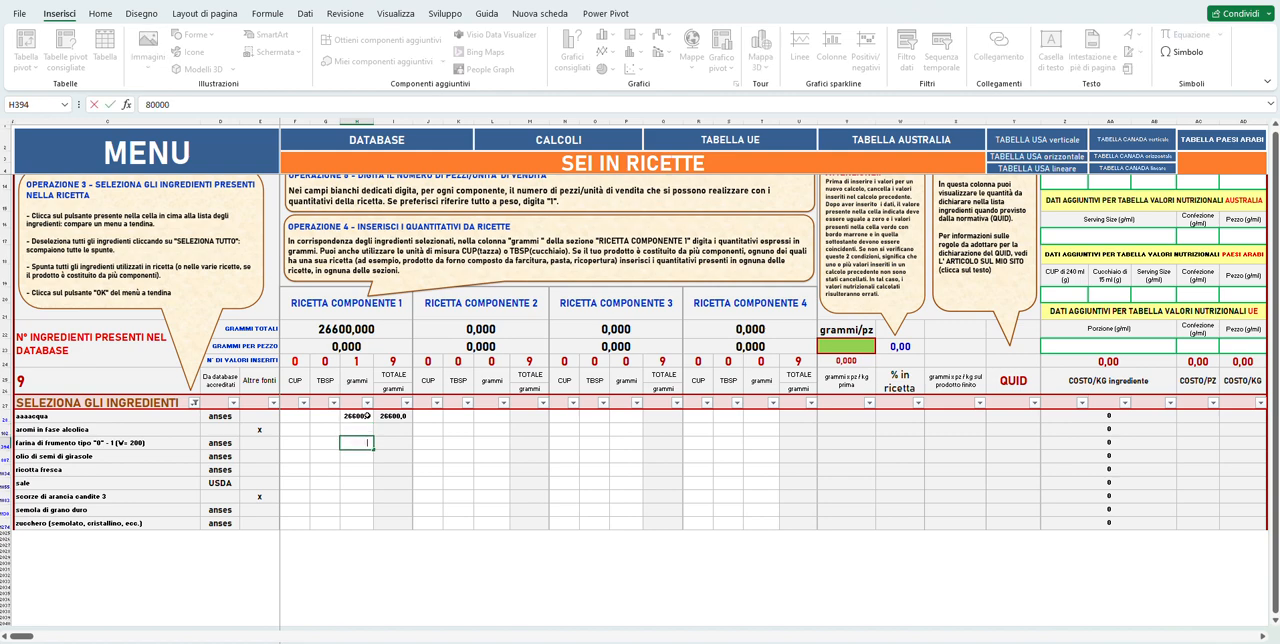
pyautogui.press('Return')
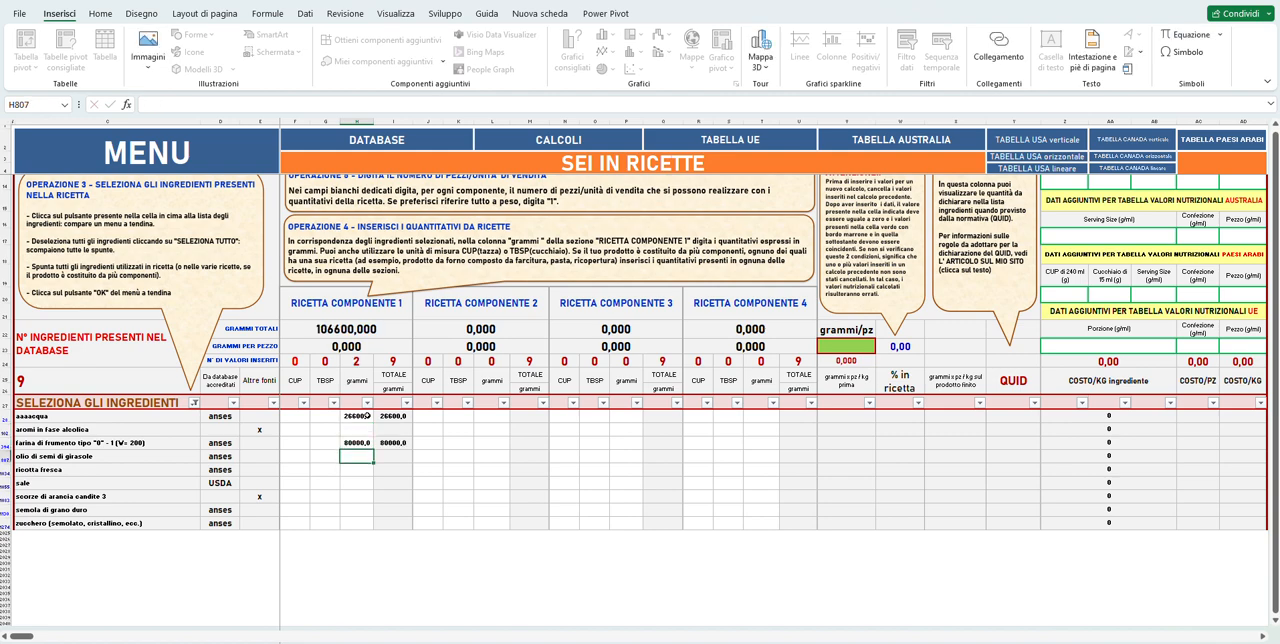
# Enter 45000 grams for olio di semi di girasole and 1200 grams for sale in RICETTA COMPONENTE 1, leaving ricotta fresca blank.
pyautogui.write('4')
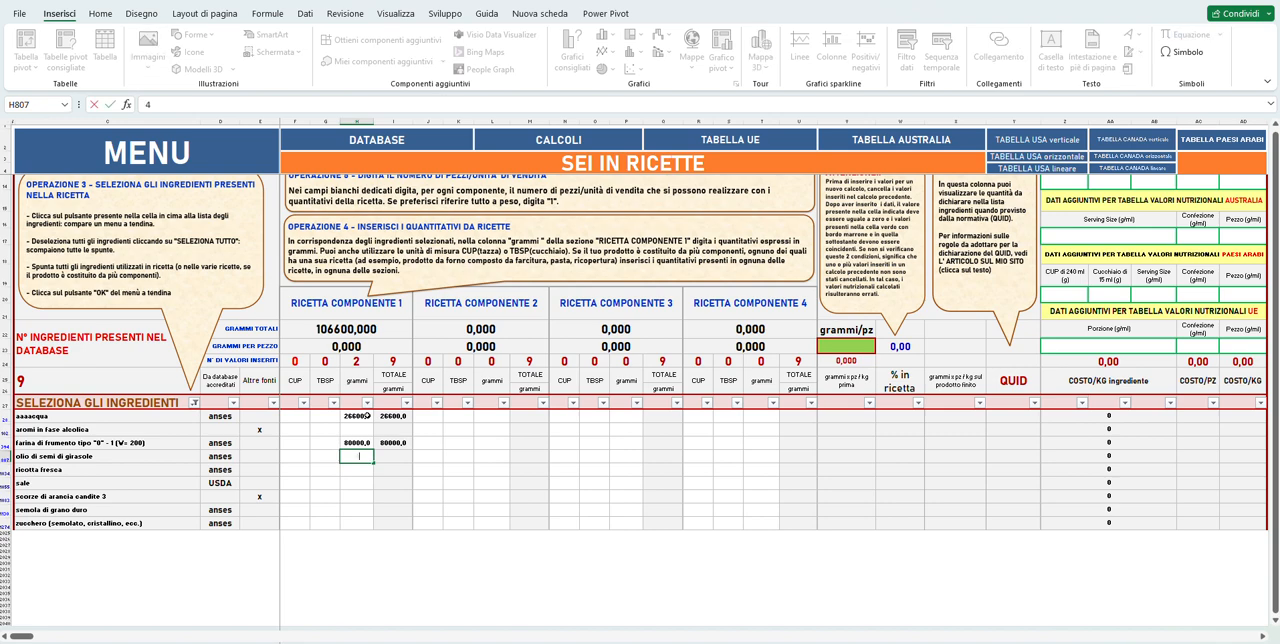
pyautogui.write('5000')
pyautogui.press('Return')
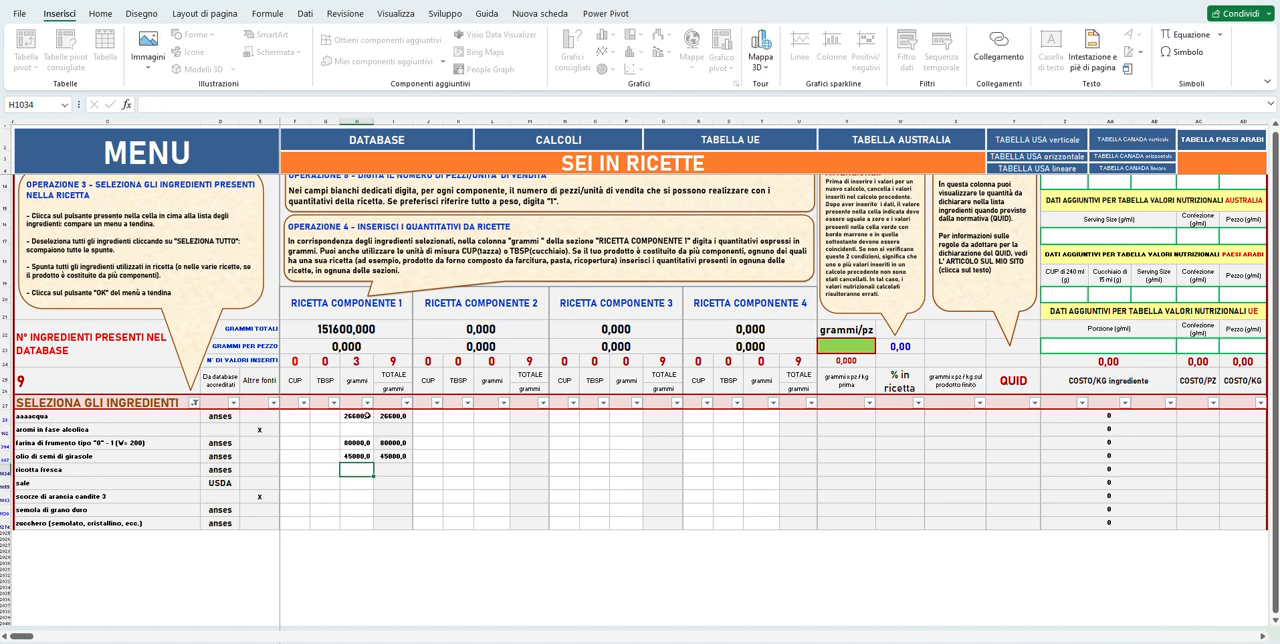
pyautogui.press('Down')
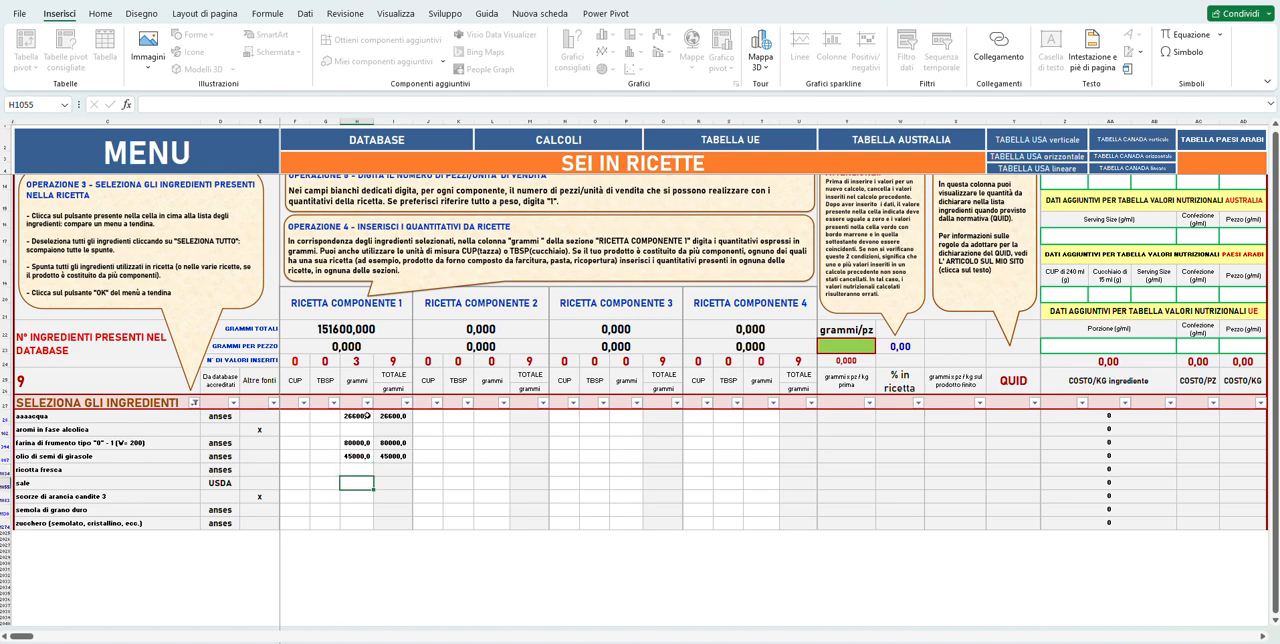
pyautogui.write('1200')
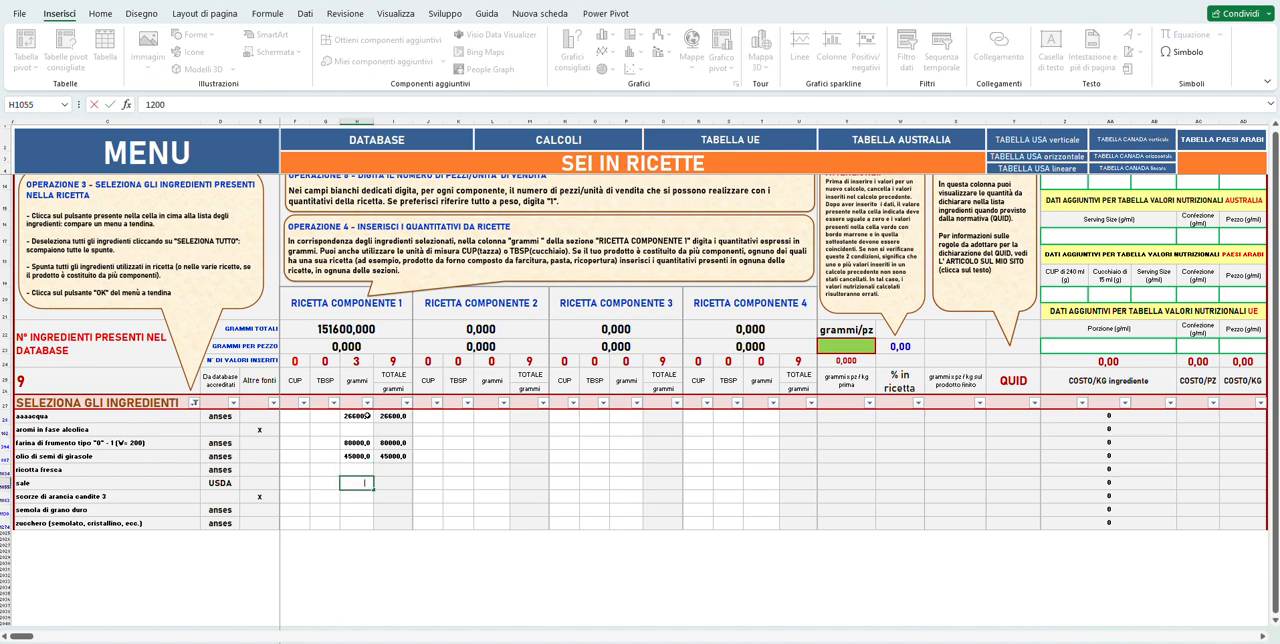
pyautogui.press('Return')
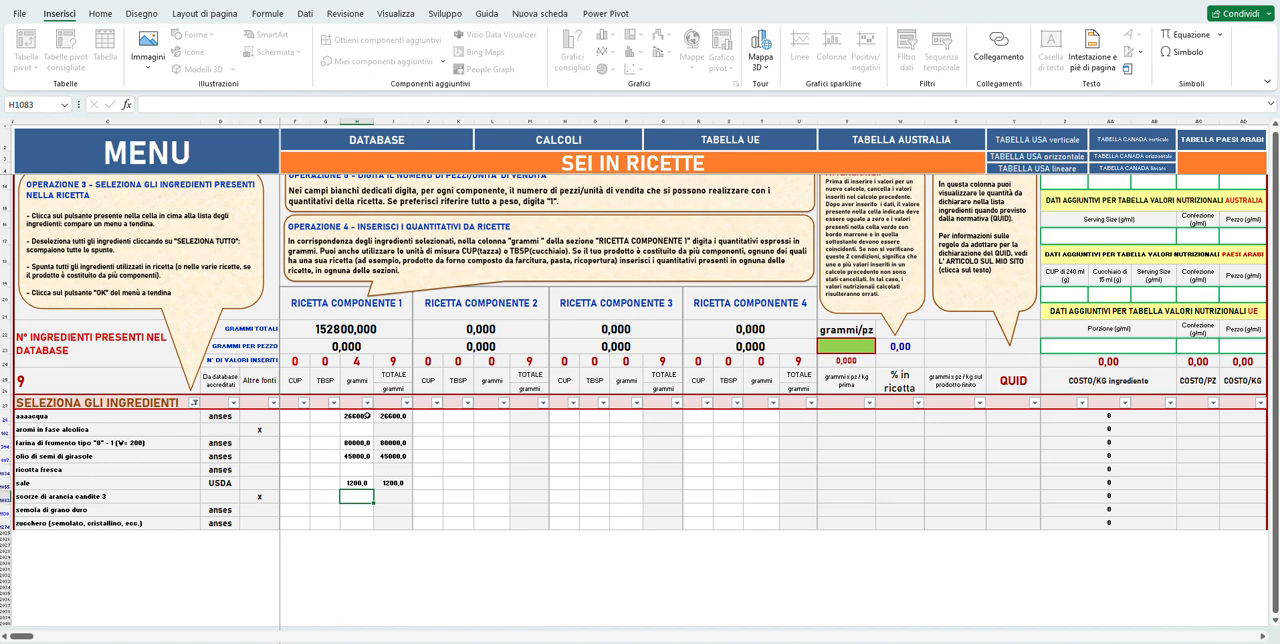
# Enter 2000 grams for zucchero in RICETTA COMPONENTE 1, leaving scorze di arancia candite 3 and semola di grano duro blank.
pyautogui.press('Down')
pyautogui.press('Down')
pyautogui.write('20')
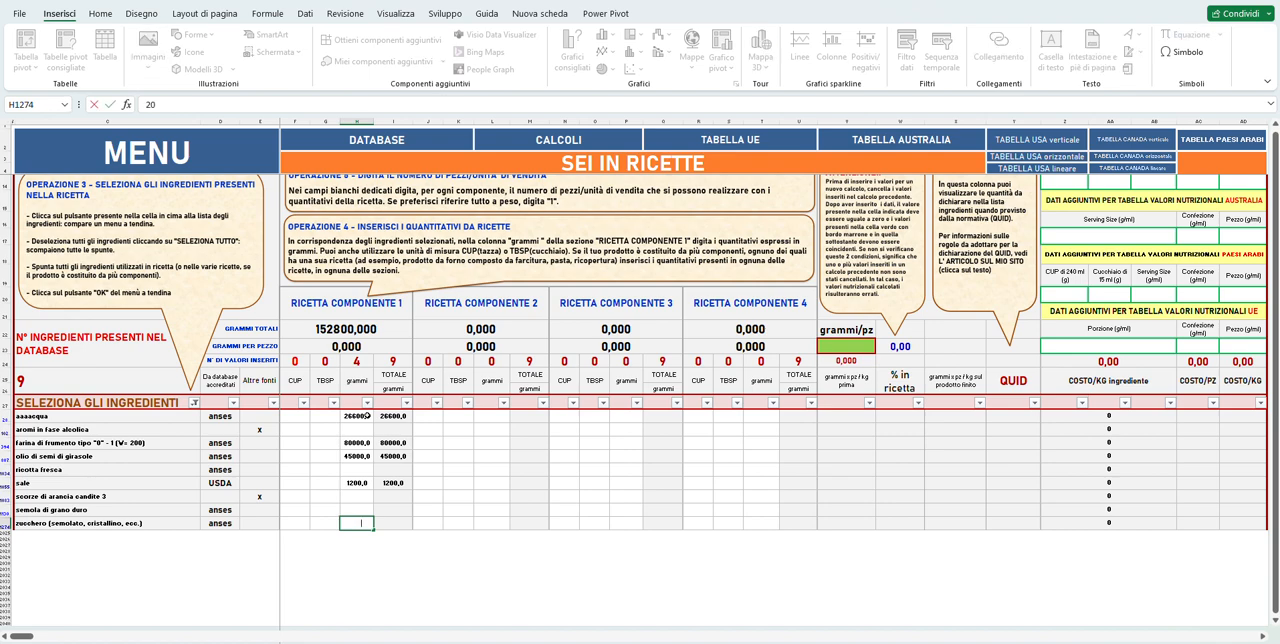
pyautogui.press('Tab')
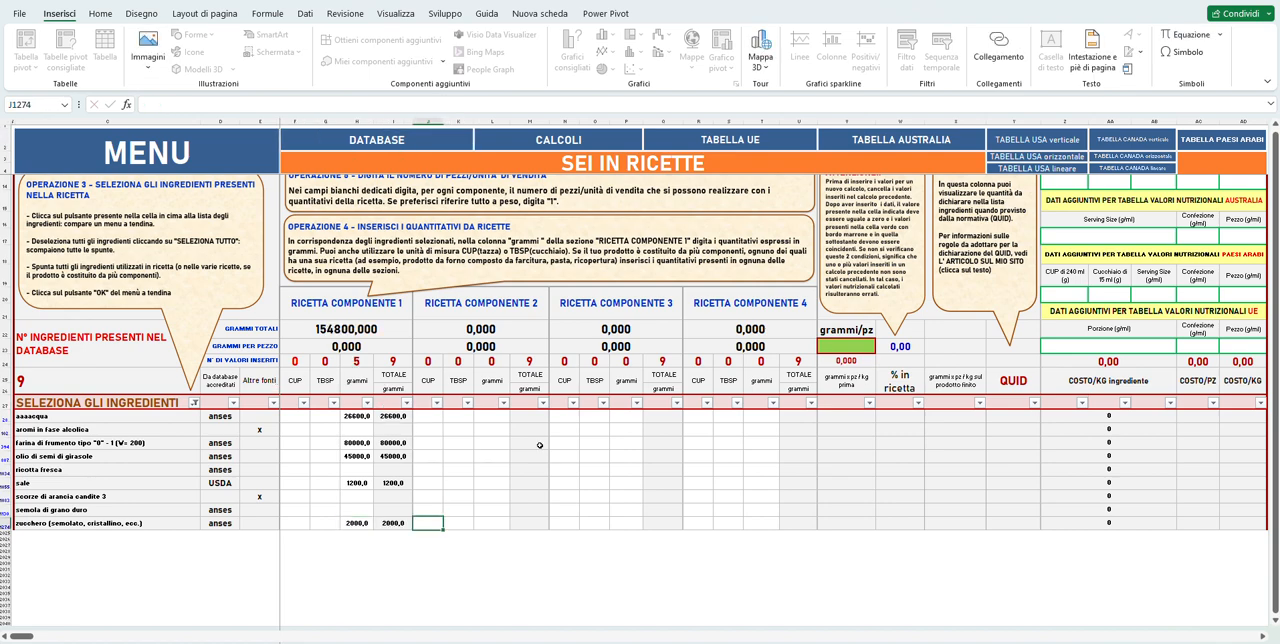
# Enter 40000 grams for water and 400 grams for aromi in fase alcolica in the grammi column of RICETTA COMPONENTE 2.
pyautogui.click(492, 416)
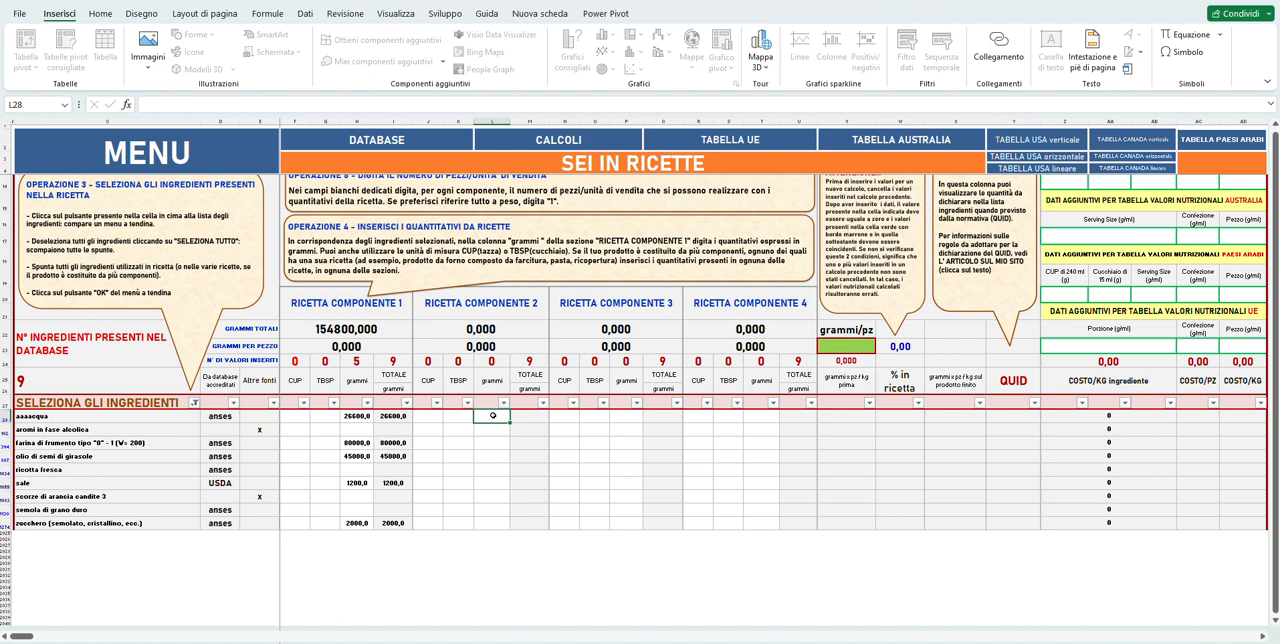
pyautogui.write('40')
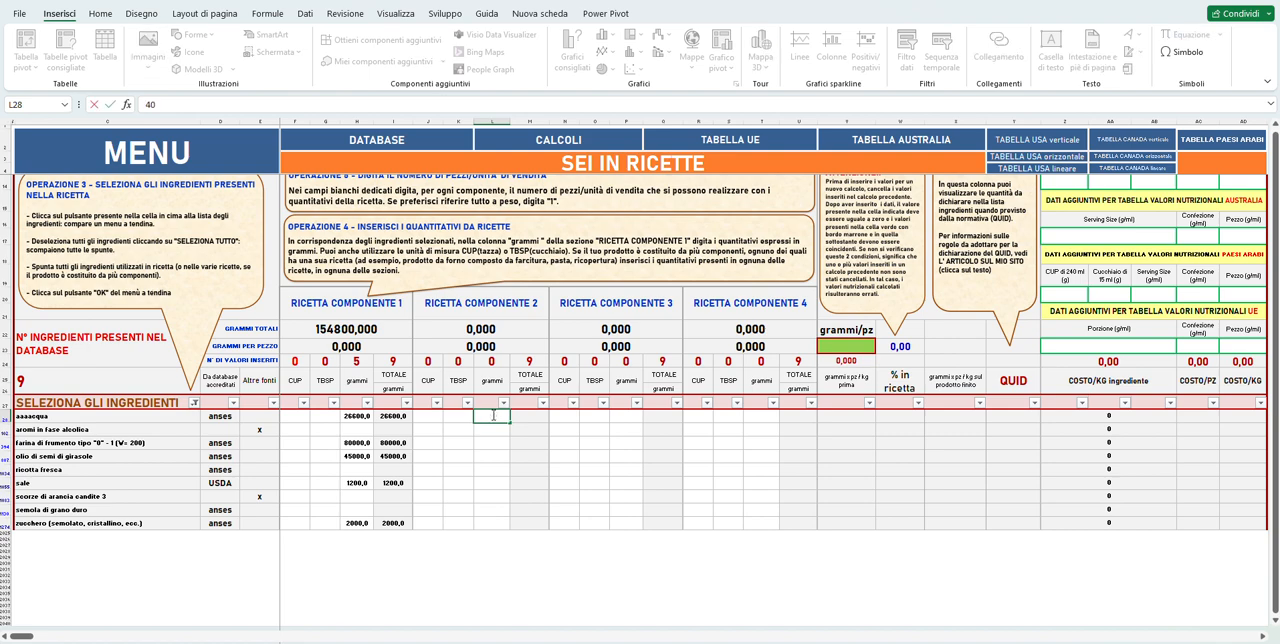
pyautogui.write('000')
pyautogui.press('Return')
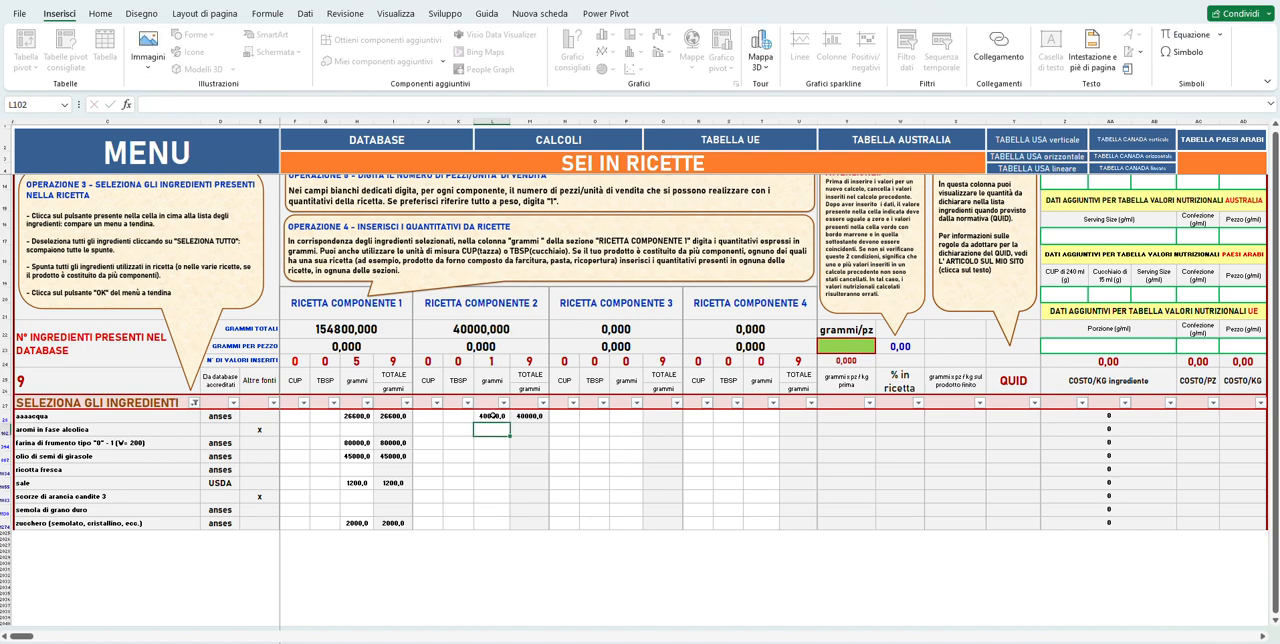
pyautogui.write('400')
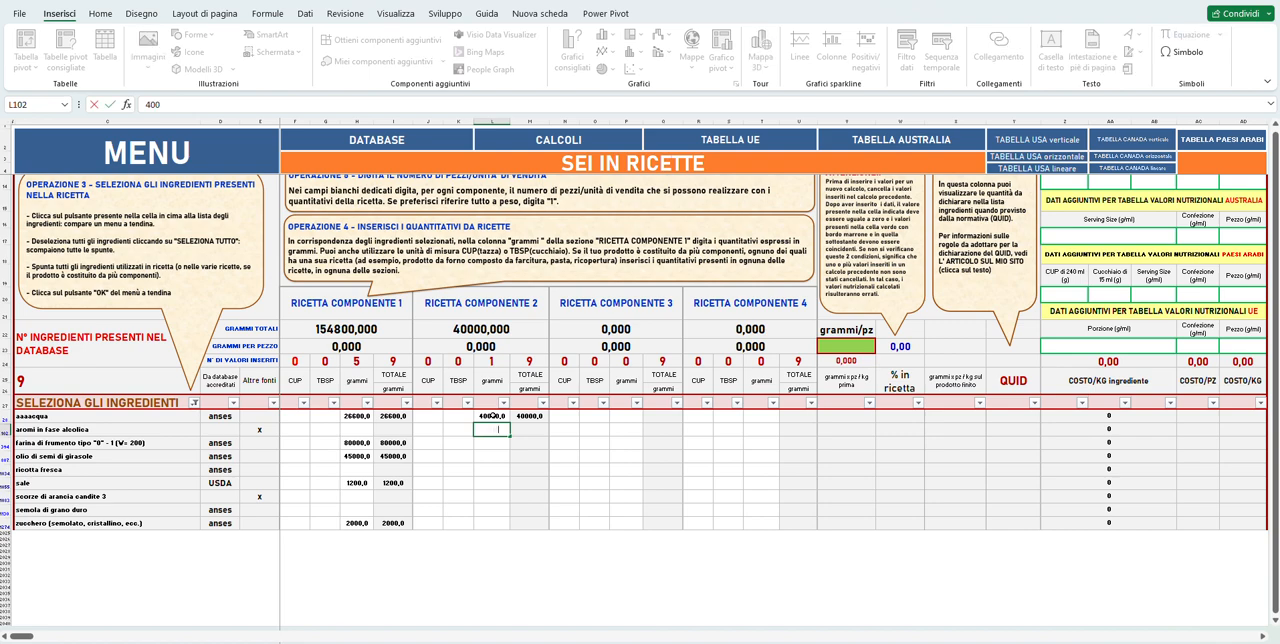
pyautogui.press('Return')
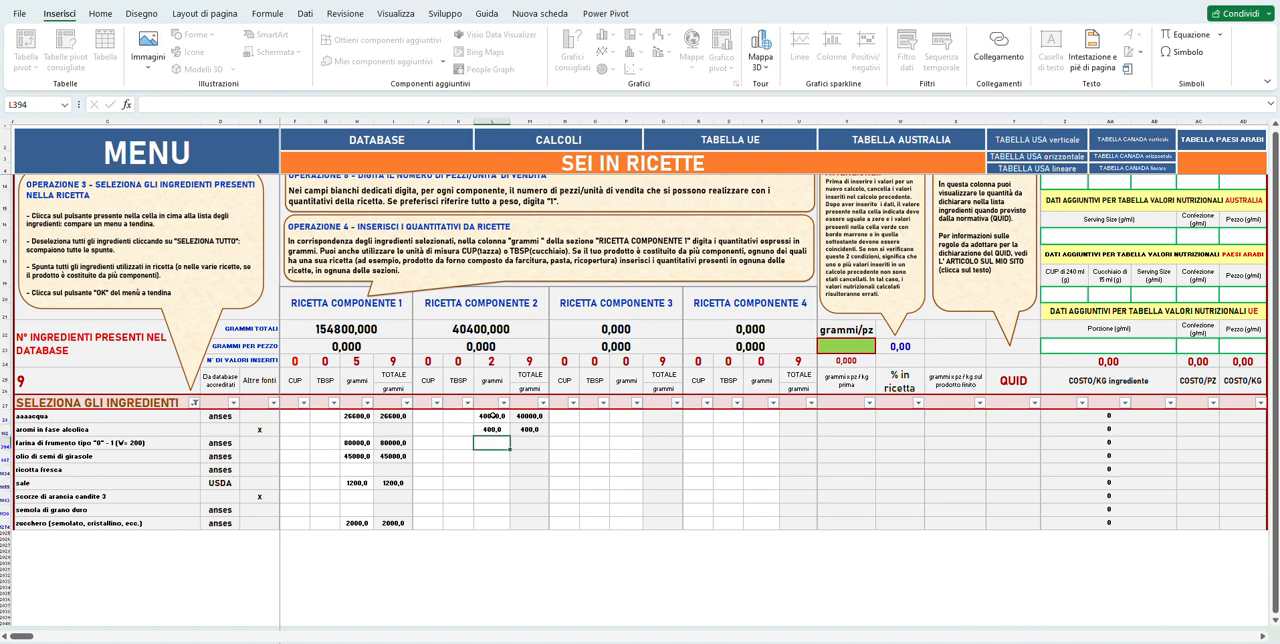
# Enter 50000 grams for ricotta fresca and 500 grams for sale in RICETTA COMPONENTE 2, leaving the flour and oil blank.
pyautogui.press('Down')
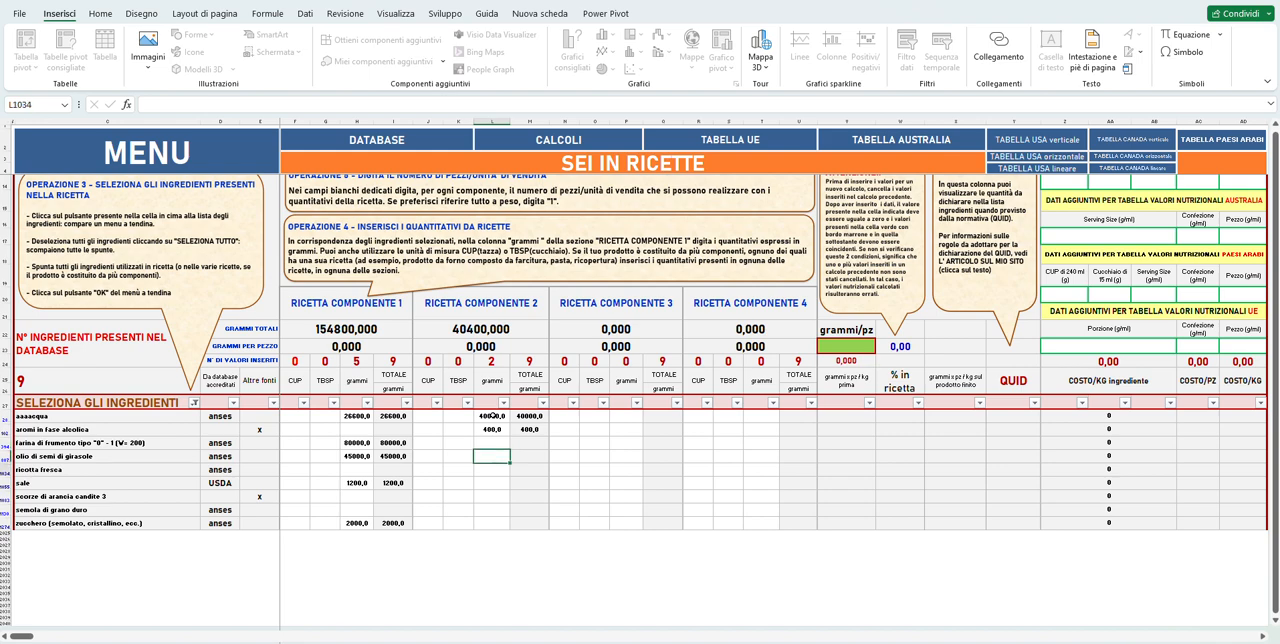
pyautogui.press('Down')
pyautogui.write('50')
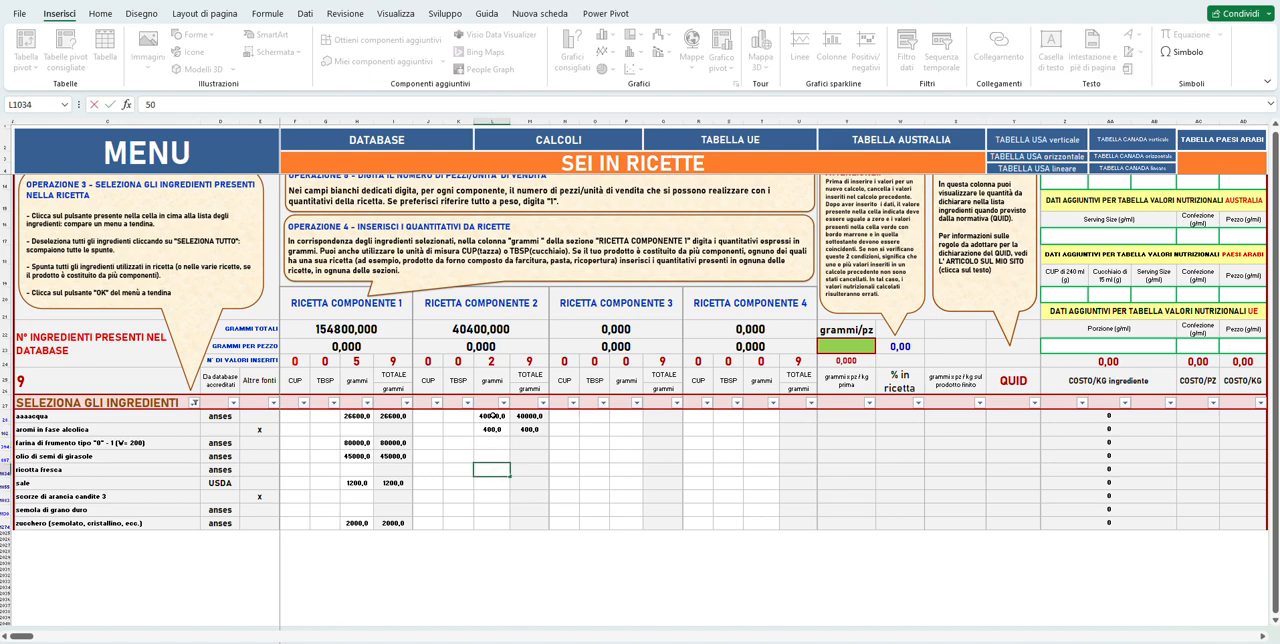
pyautogui.write('000')
pyautogui.press('Return')
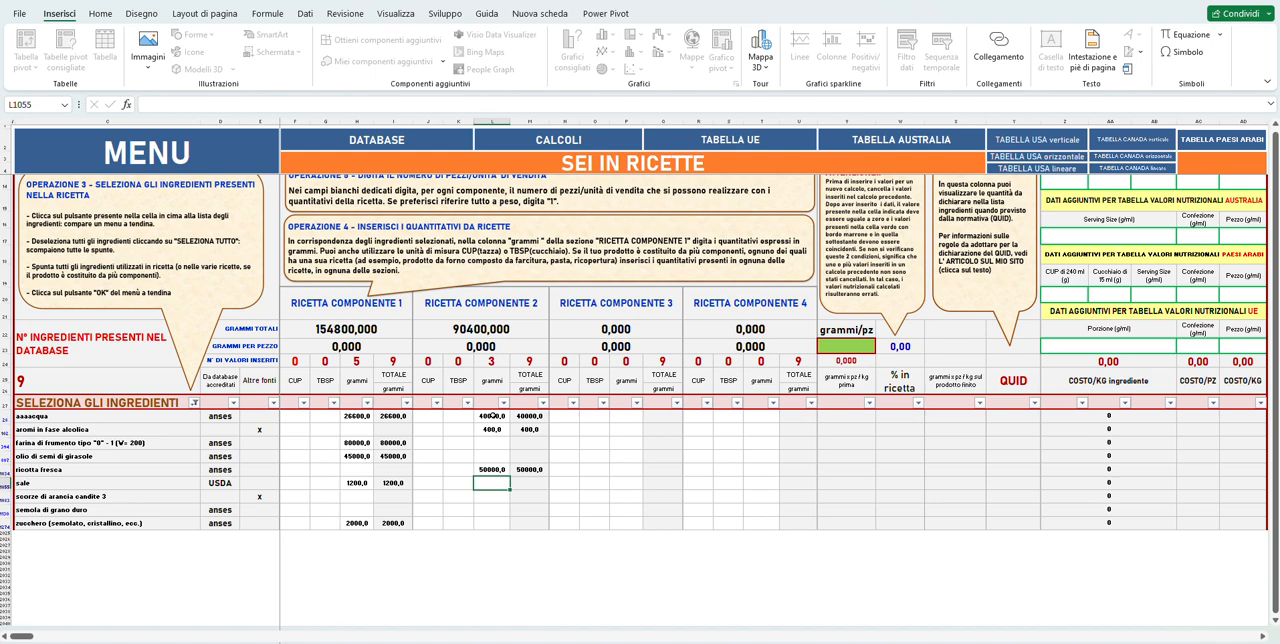
pyautogui.write('50')
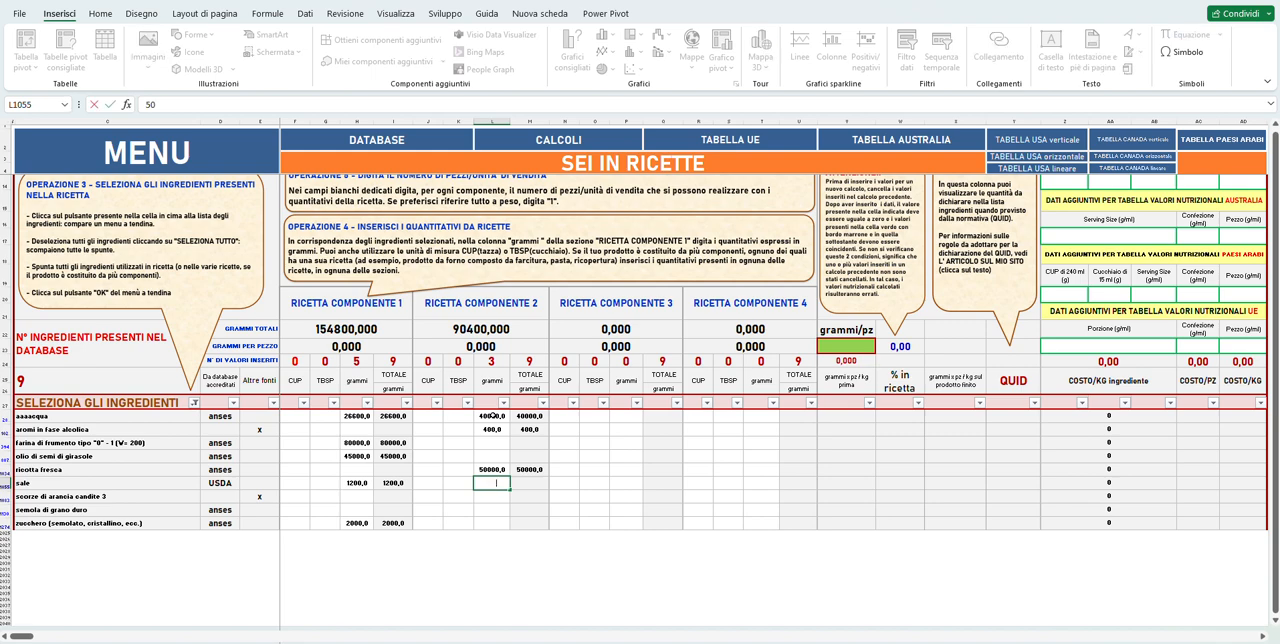
pyautogui.write('0')
pyautogui.press('Return')
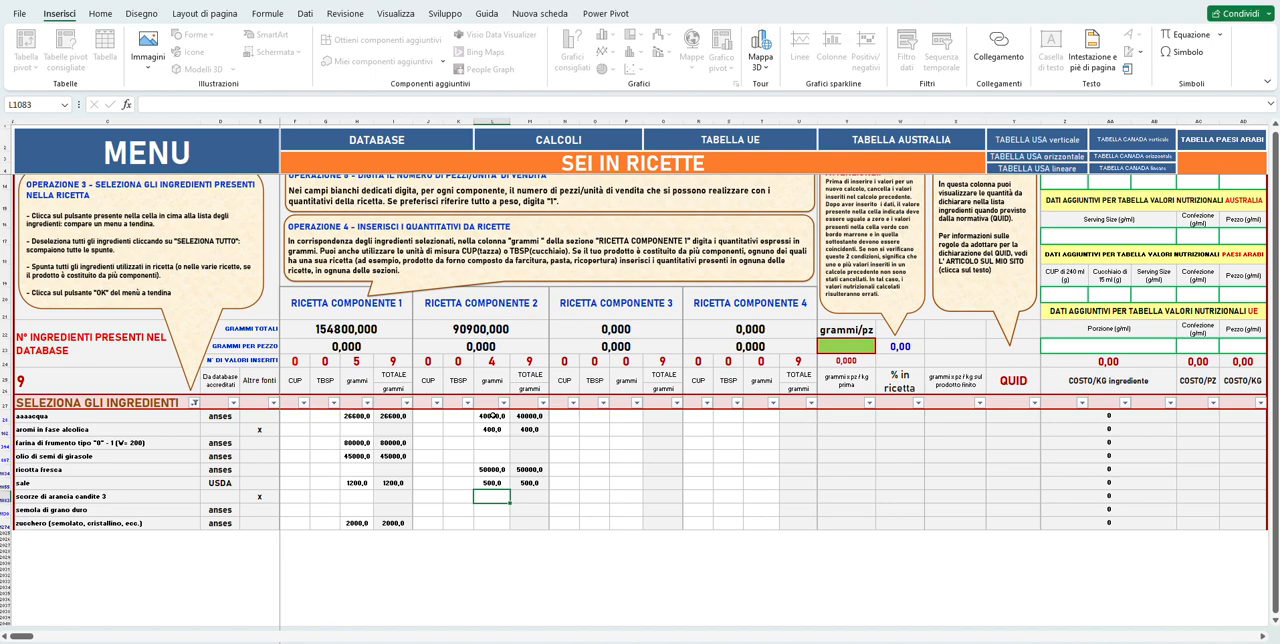
# Enter 5000 grams for scorze di arancia candite 3 and 19000 grams for semola di grano duro in RICETTA COMPONENTE 2.
pyautogui.write('5')
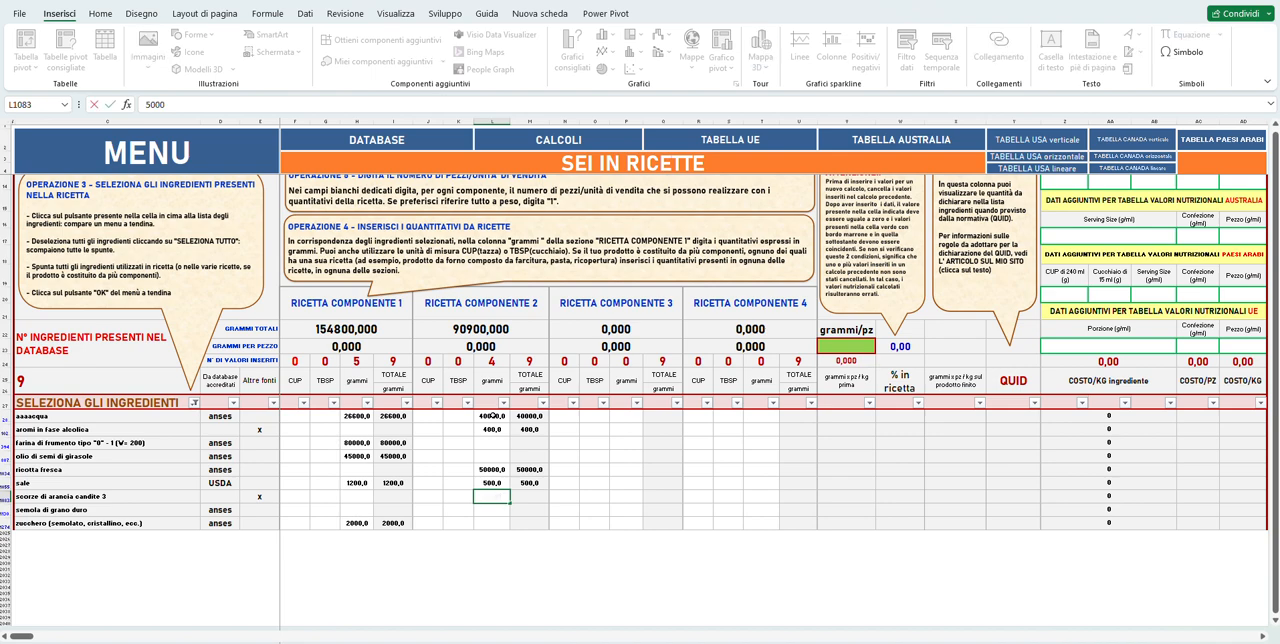
pyautogui.write('000')
pyautogui.press('Return')
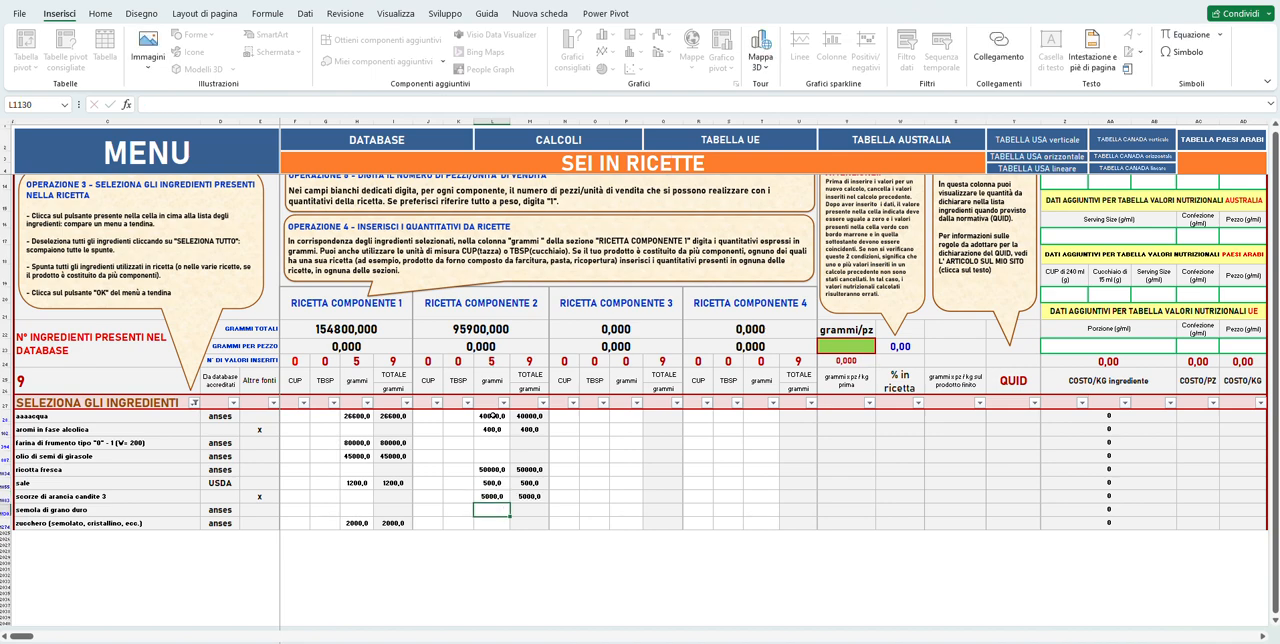
pyautogui.write('19')
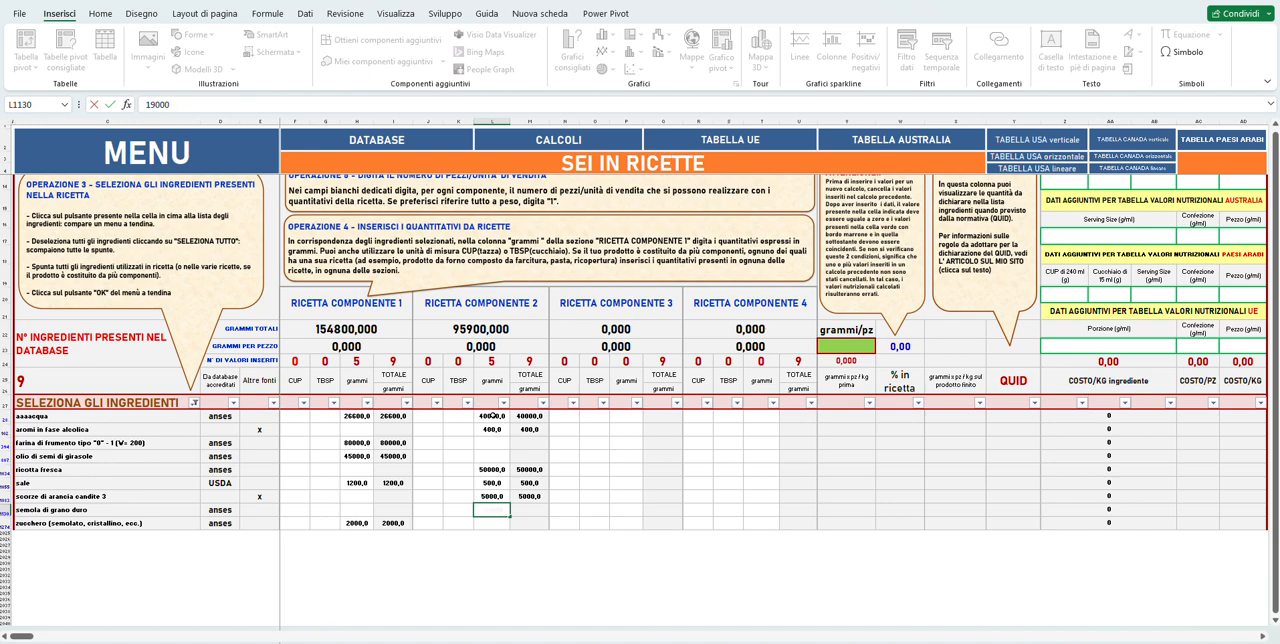
pyautogui.write('000')
pyautogui.press('Return')
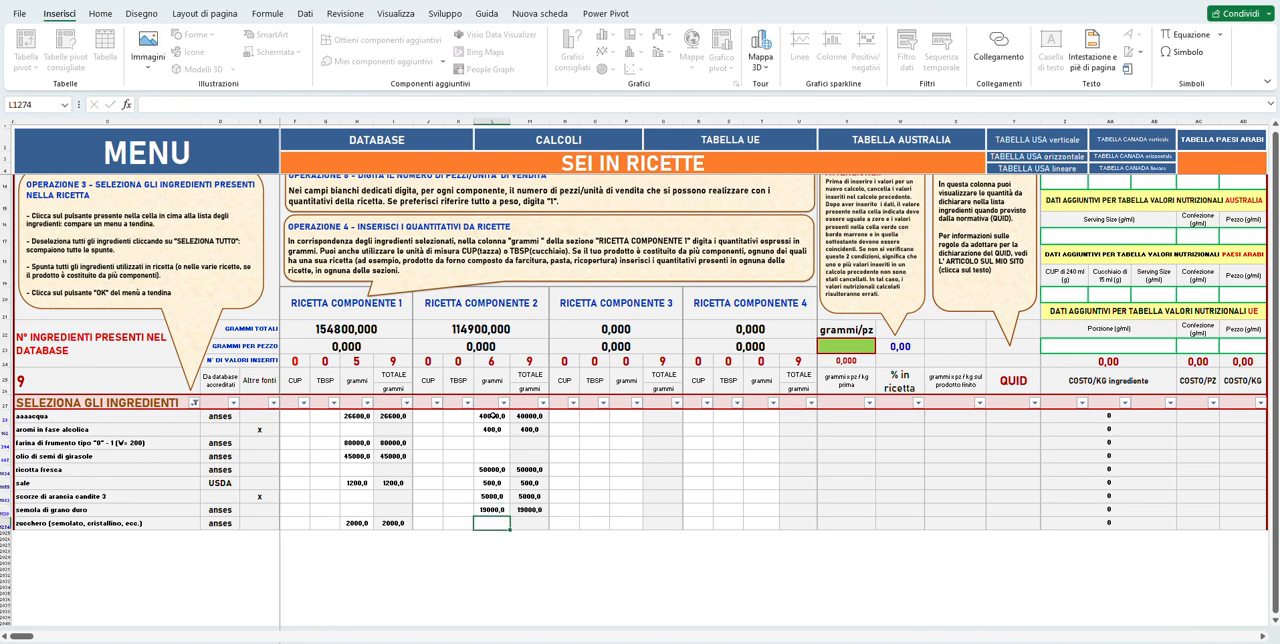
# Enter 45000 grams for zucchero in the grammi column of RICETTA COMPONENTE 2.
pyautogui.write('4500')
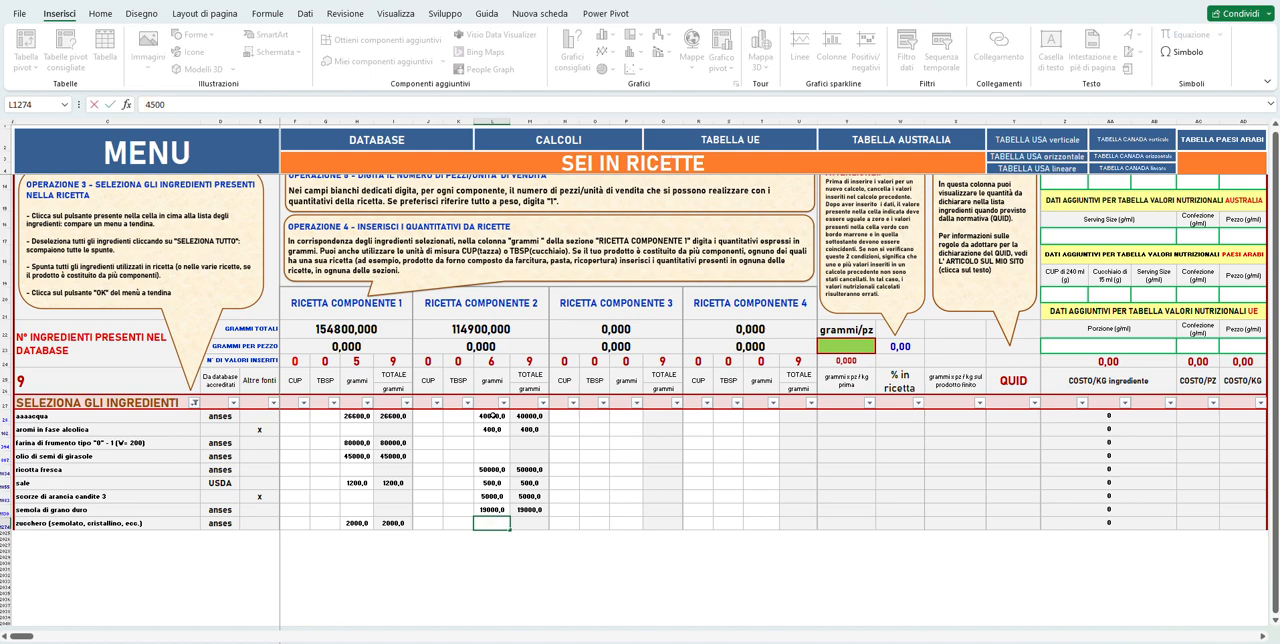
pyautogui.write('0')
pyautogui.press('Return')
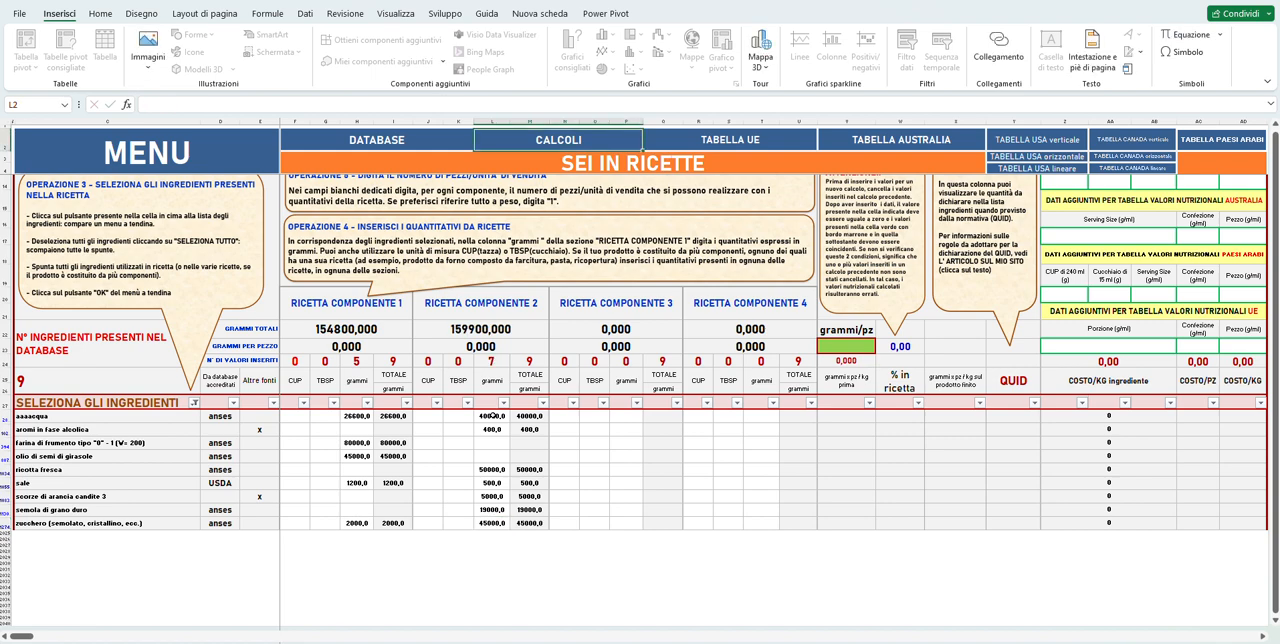
# Set the number of pieces per sales unit to 2311 for the Pasta component and 2756 for the Farcitura component.
pyautogui.scroll(2, 480, 455)
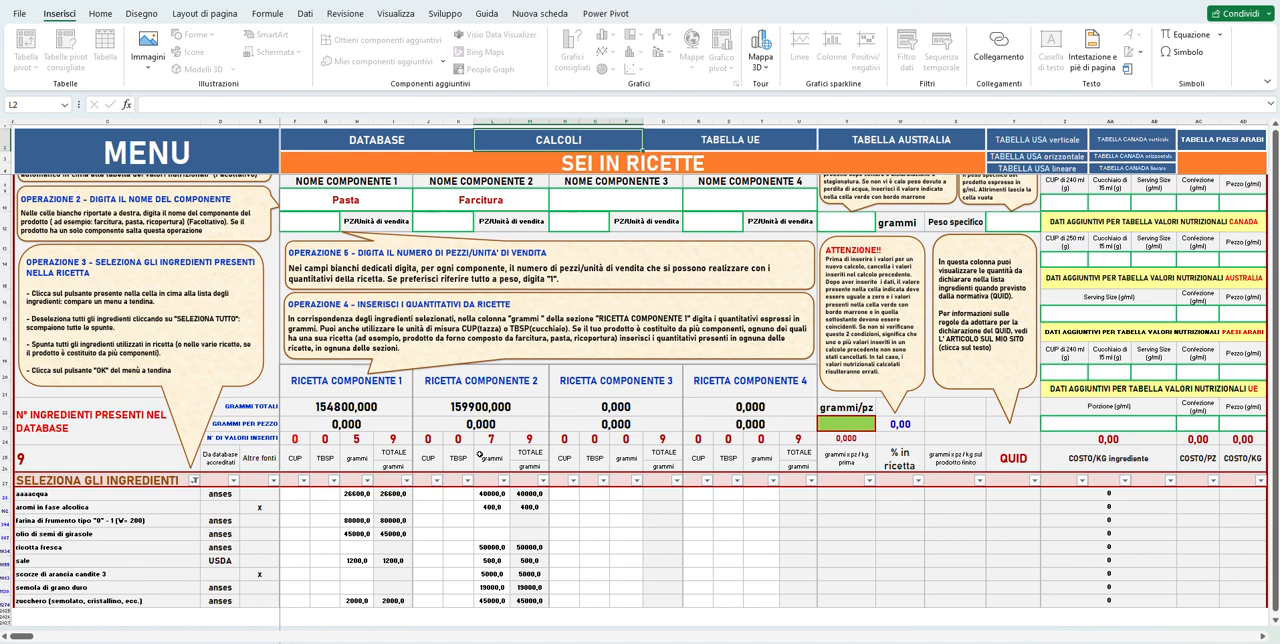
pyautogui.scroll(2, 480, 455)
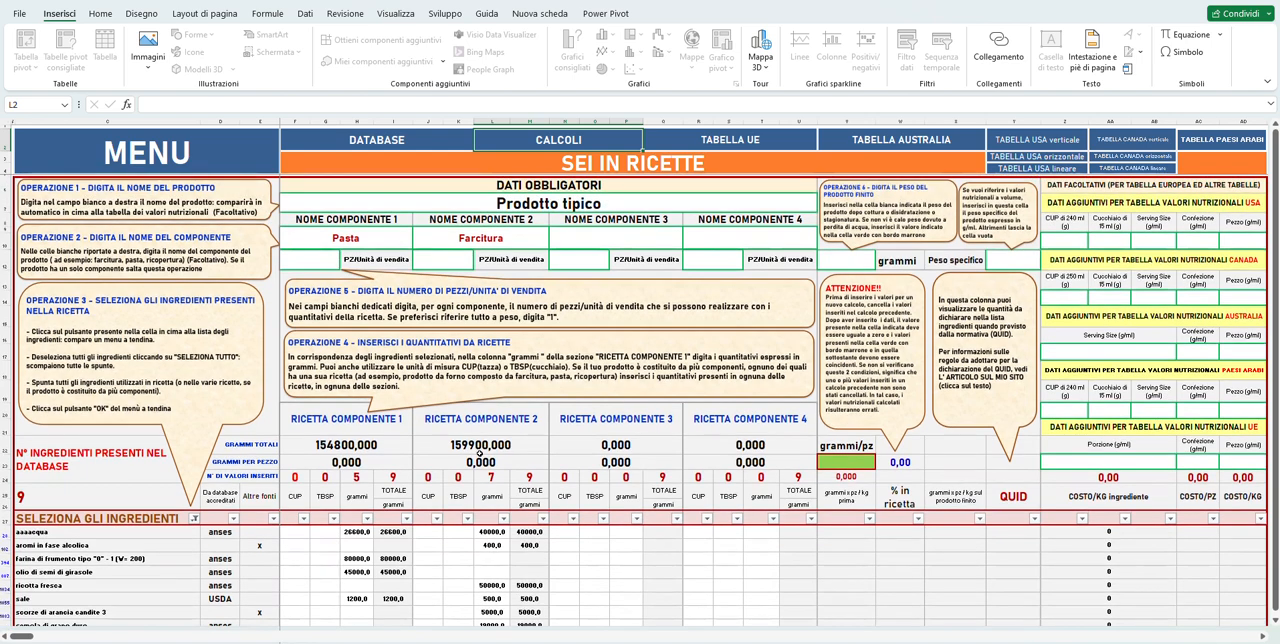
pyautogui.click(317, 262)
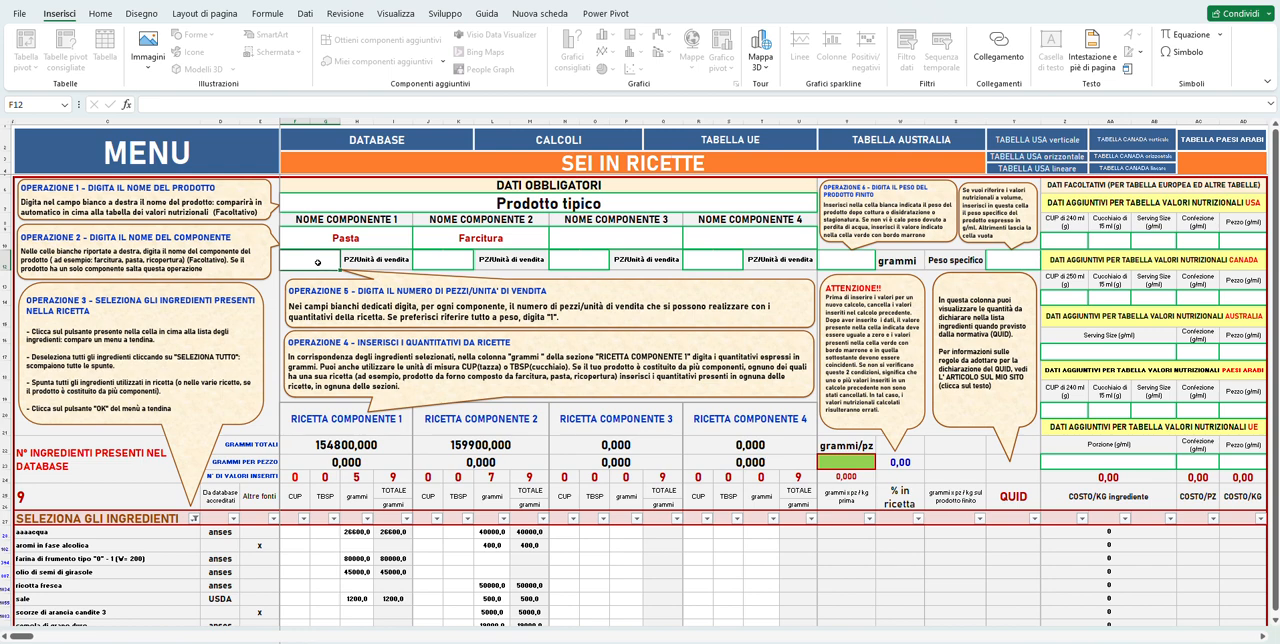
pyautogui.write('2311')
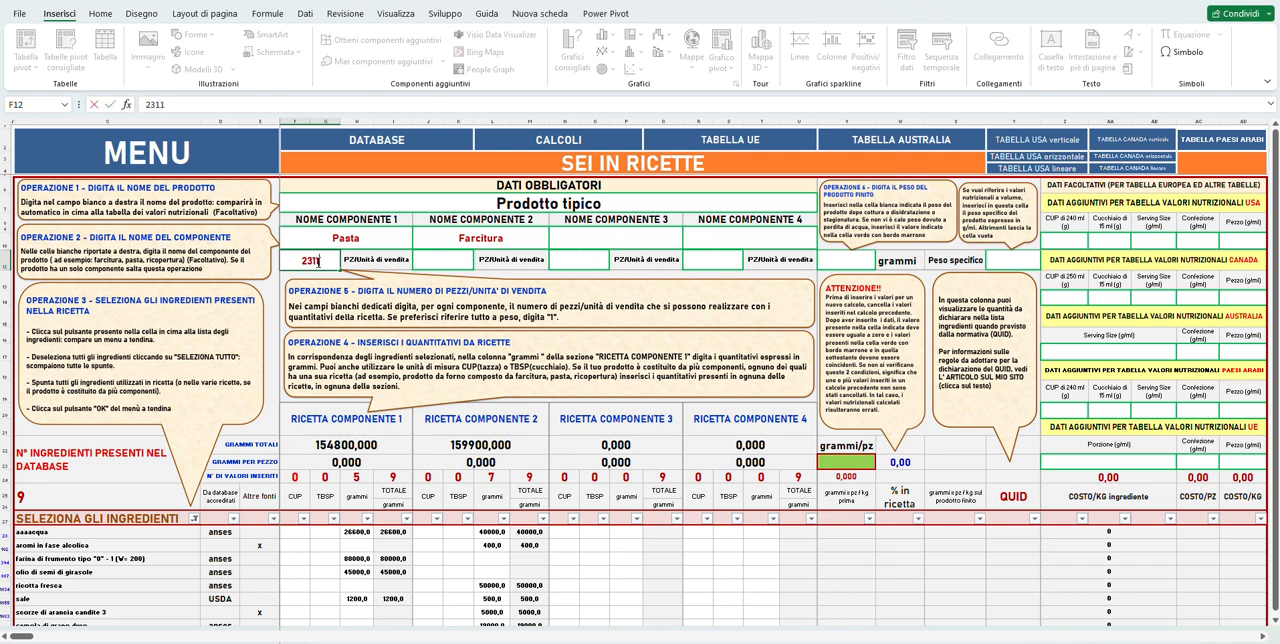
pyautogui.press('Return')
pyautogui.click(461, 258)
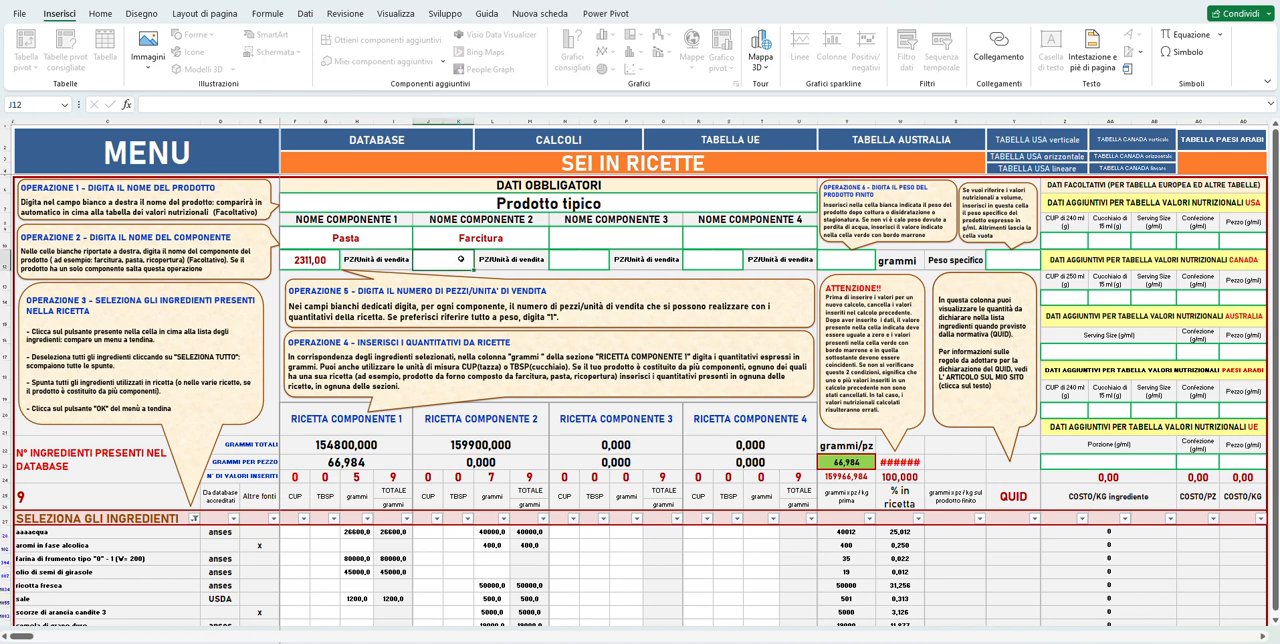
pyautogui.write('2756')
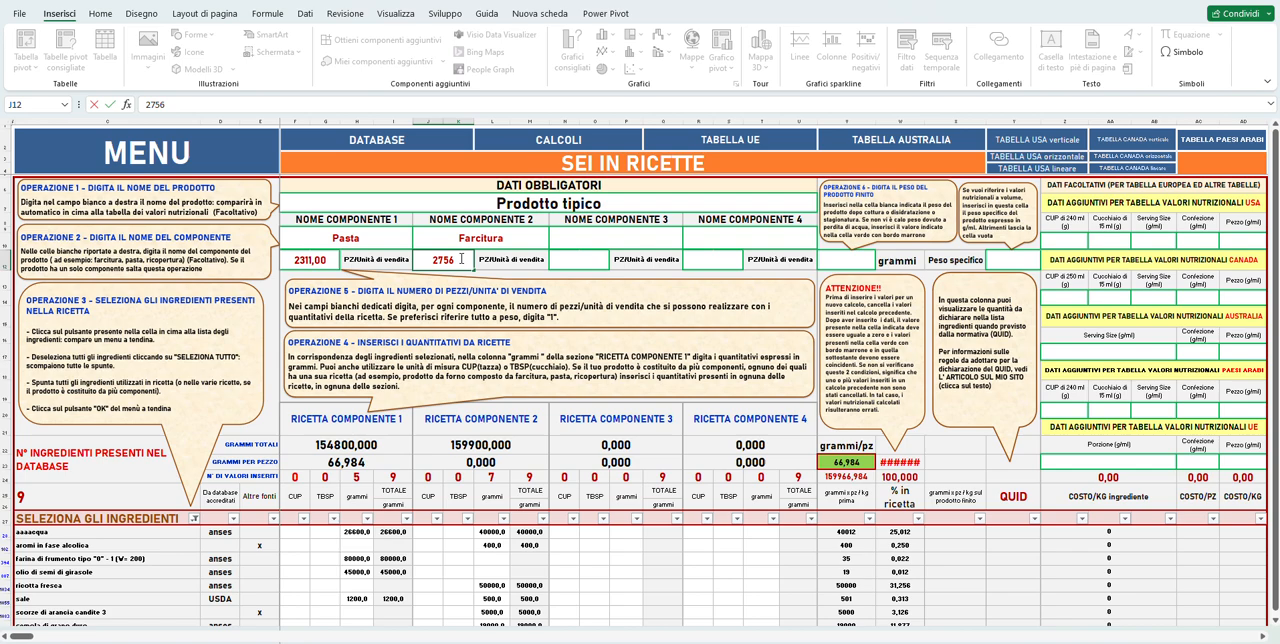
pyautogui.press('Return')
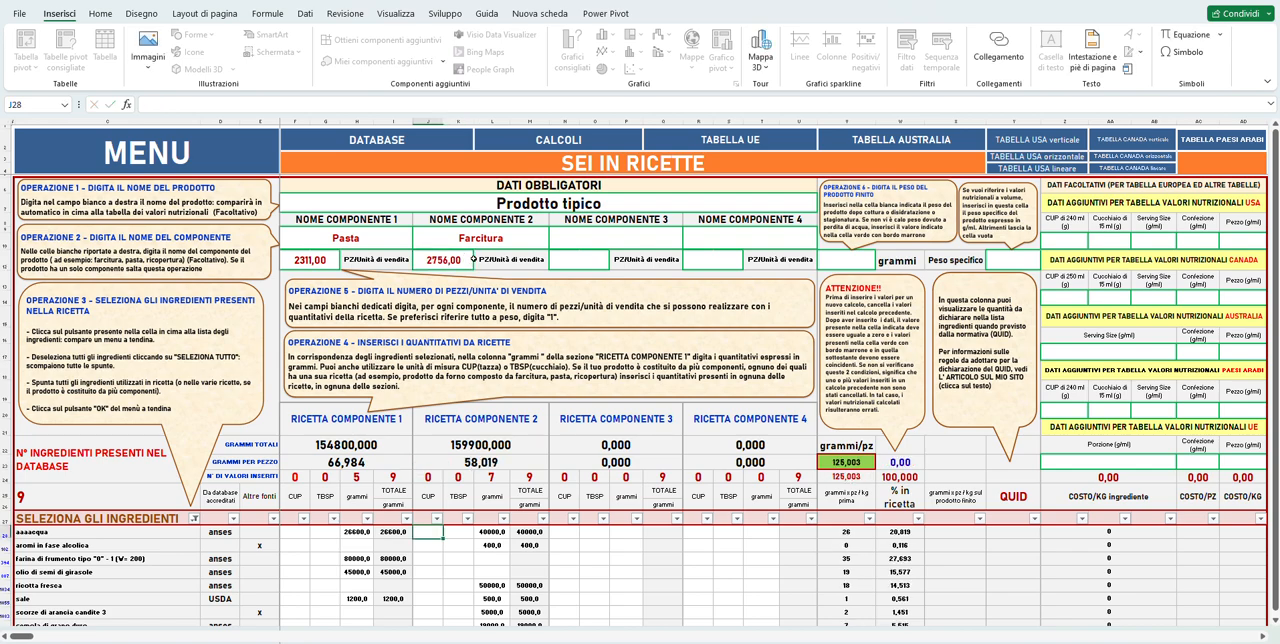
# Set the finished product weight under OPERAZIONE 6 to 100 grams.
pyautogui.scroll(-1, 632, 362)
pyautogui.scroll(-1, 632, 362)
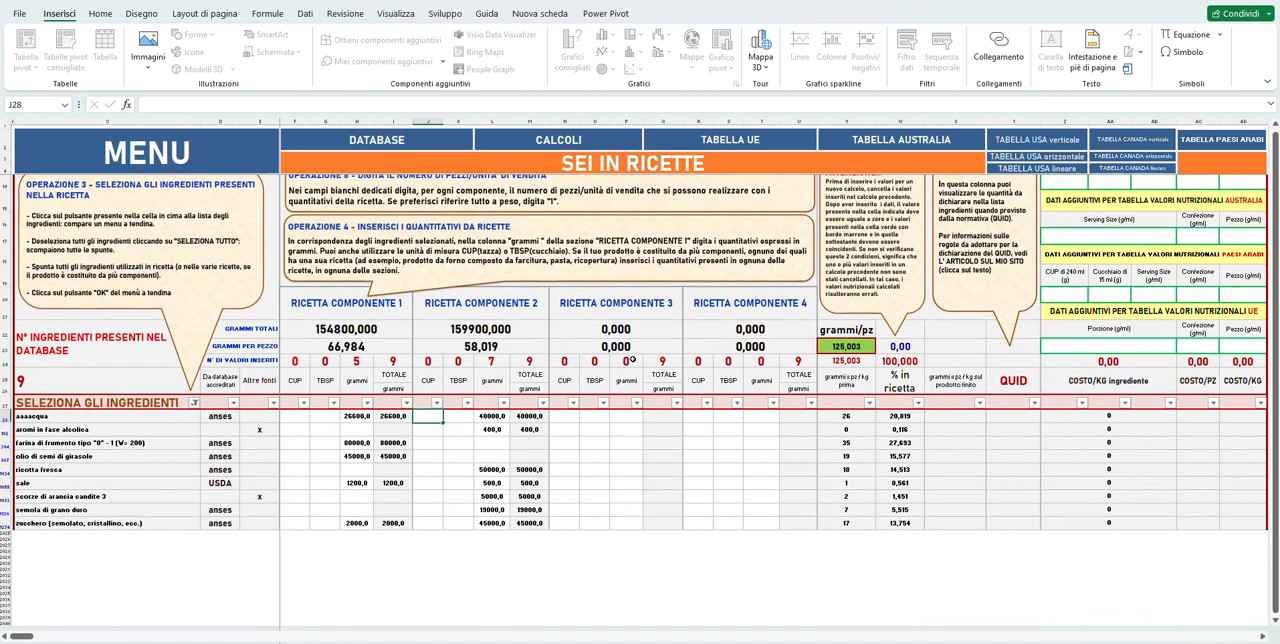
pyautogui.scroll(2, 632, 360)
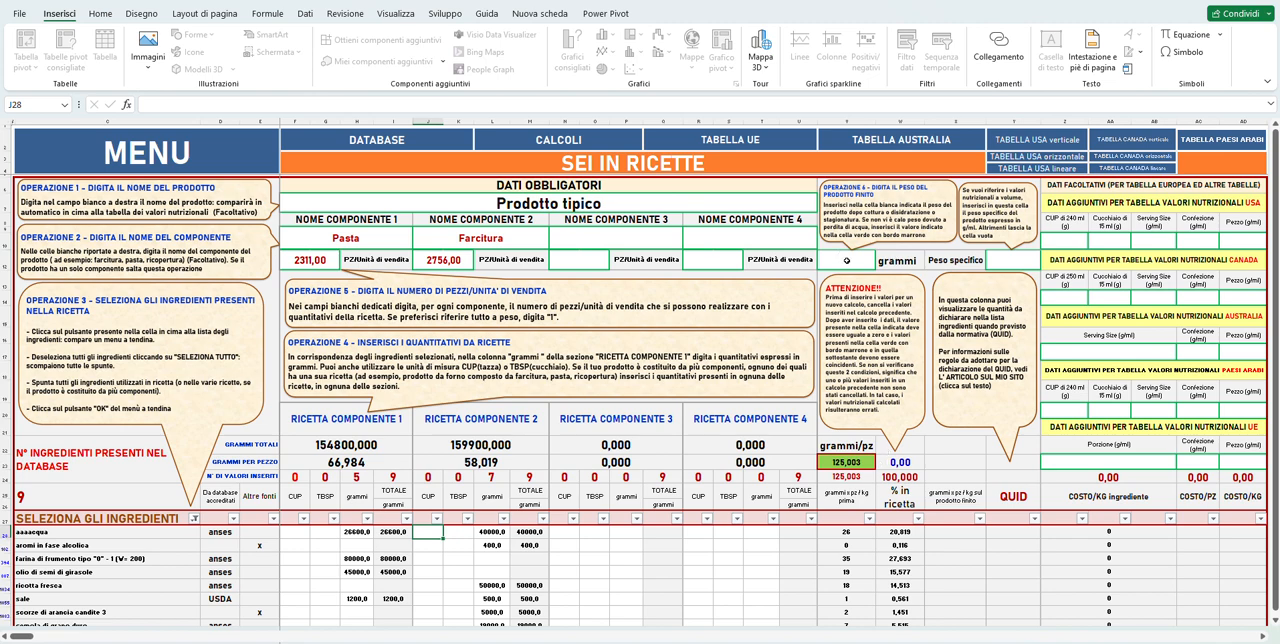
pyautogui.click(846, 260)
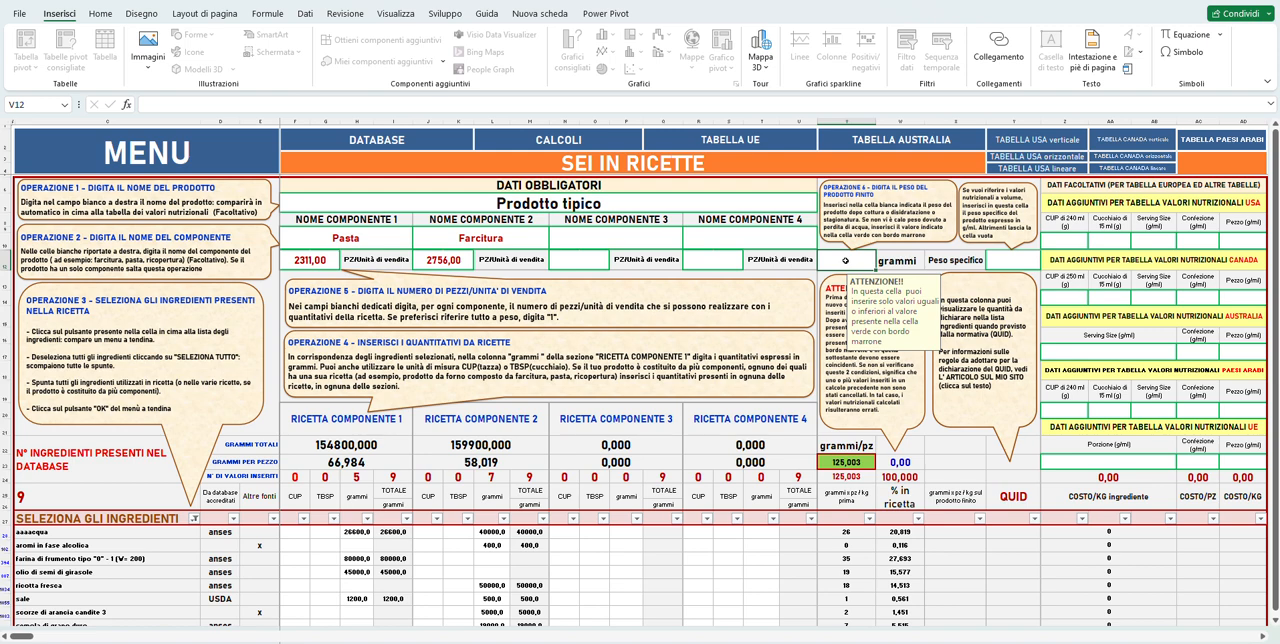
pyautogui.write('100')
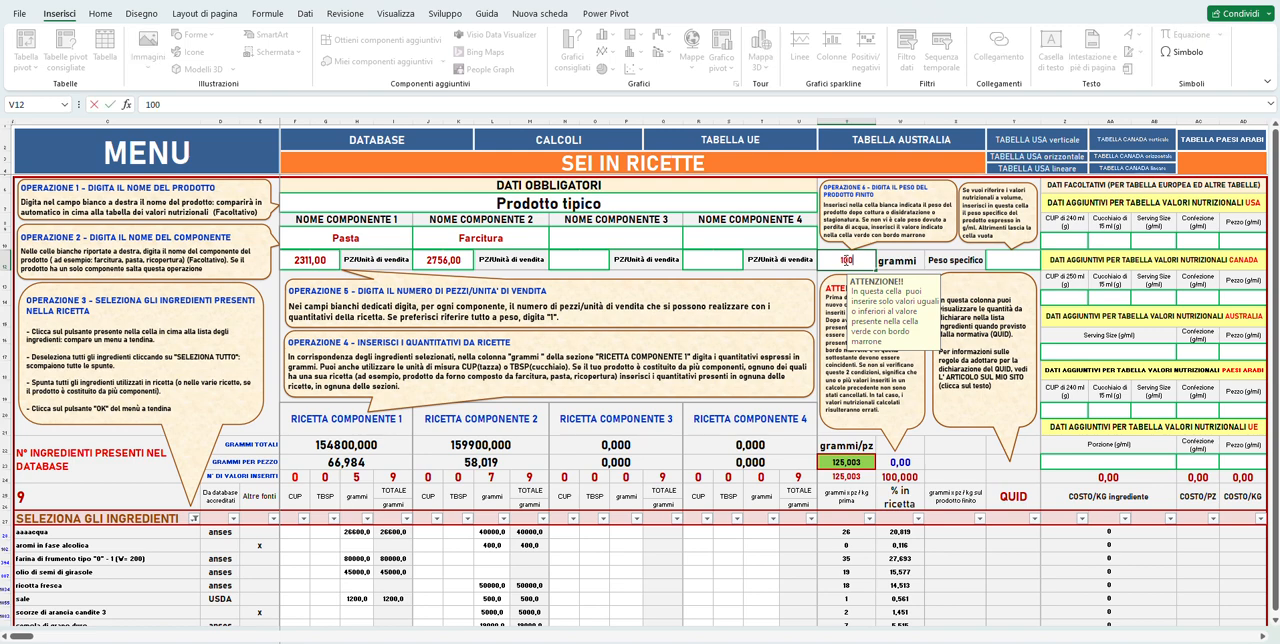
pyautogui.press('Return')
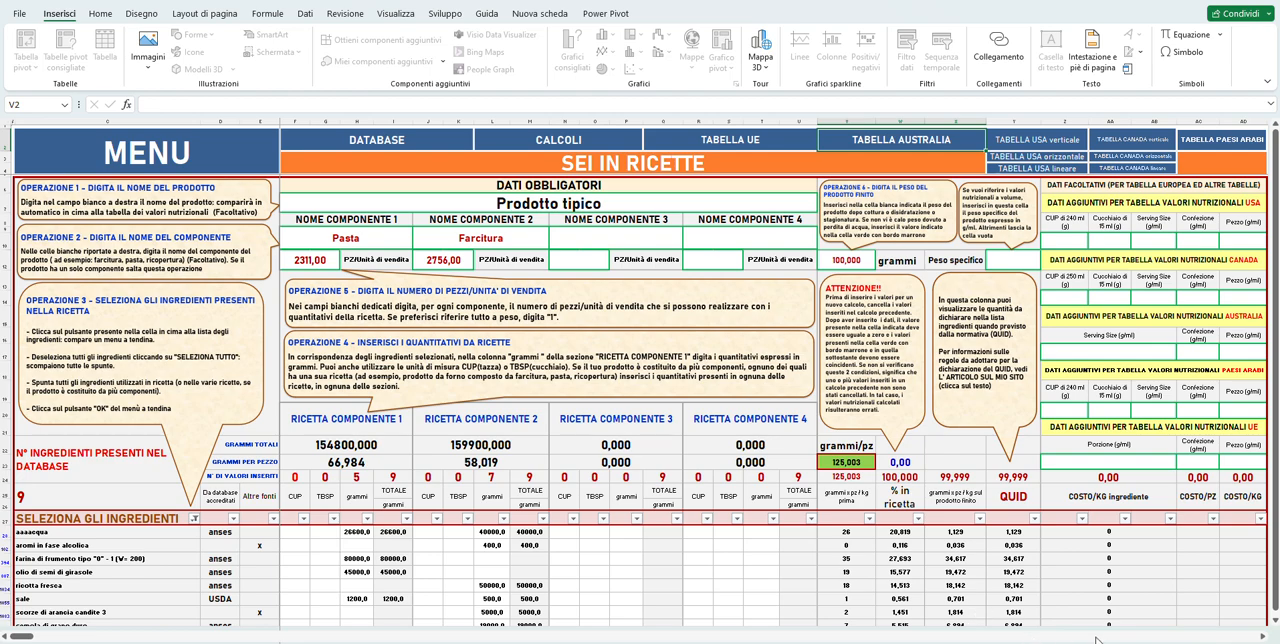
pyautogui.scroll(-1, 1210, 588)
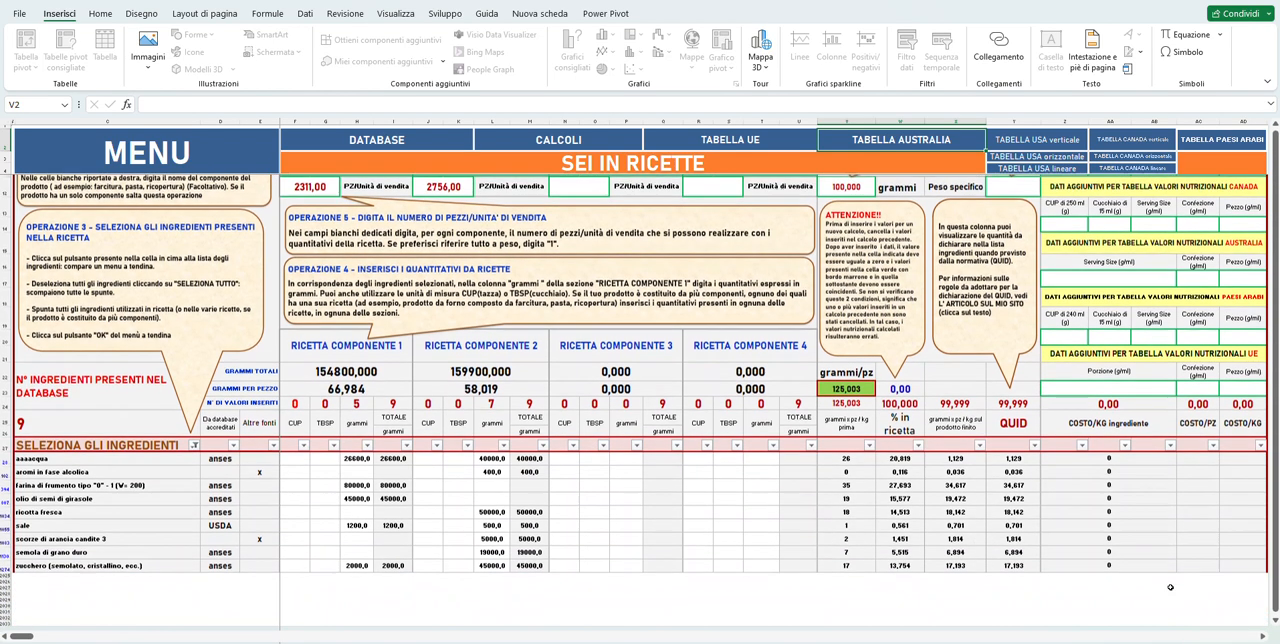
pyautogui.scroll(1, 1170, 587)
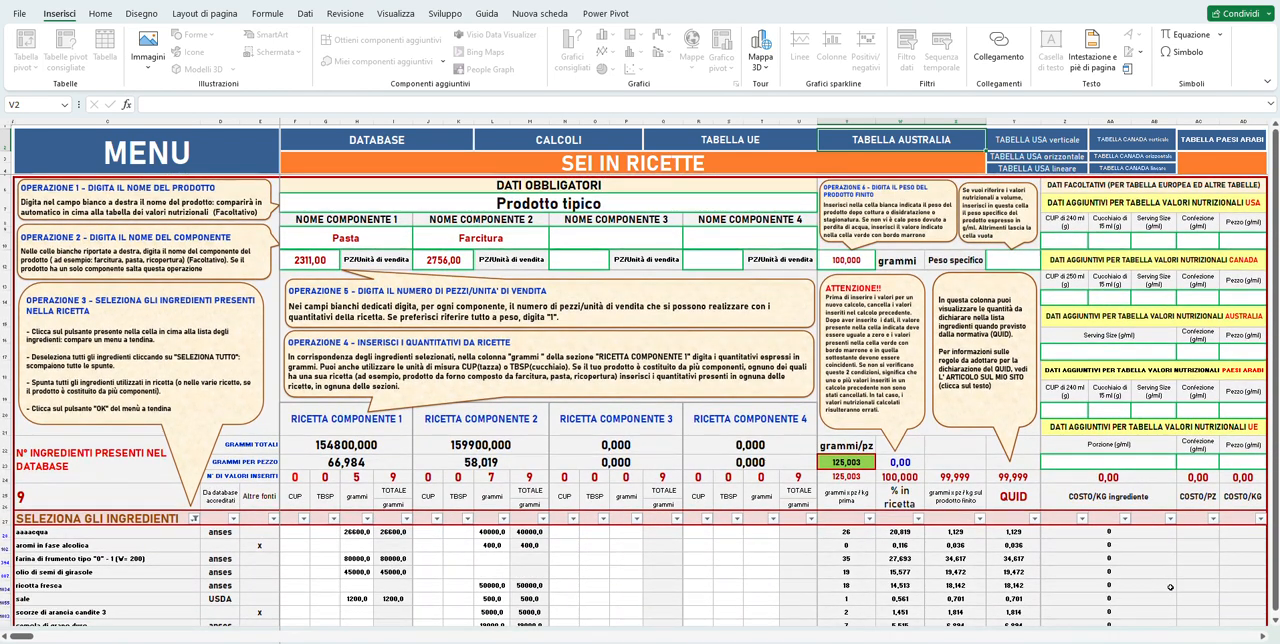
pyautogui.scroll(-1, 1170, 587)
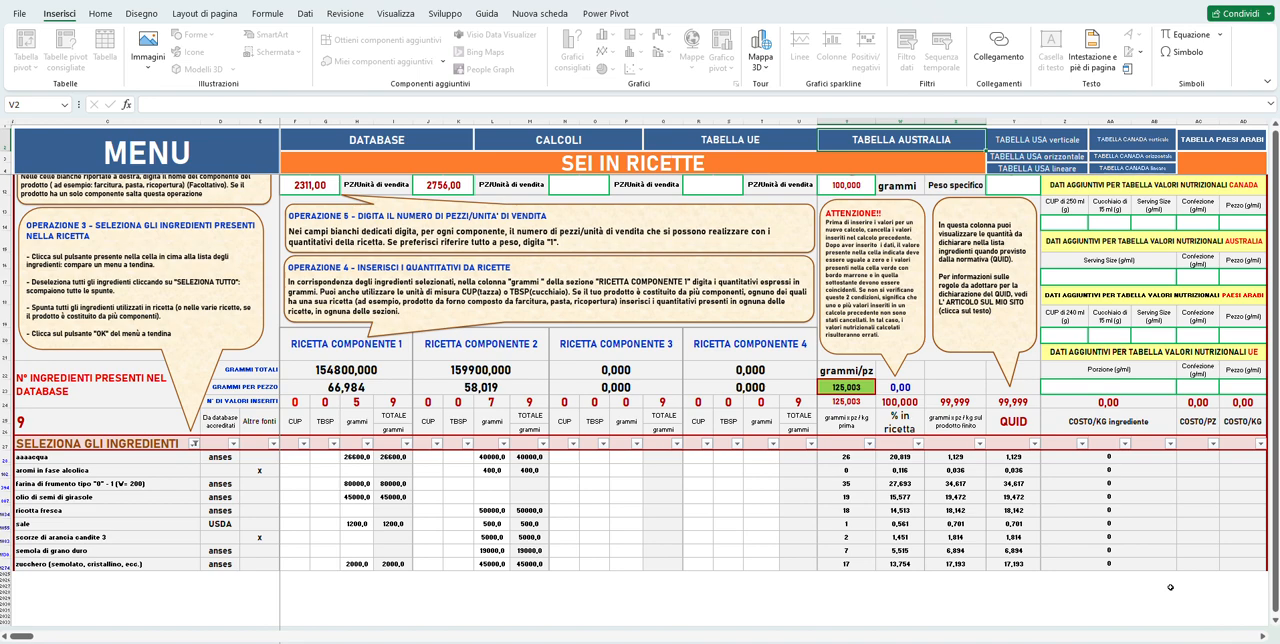
pyautogui.scroll(2, 1170, 587)
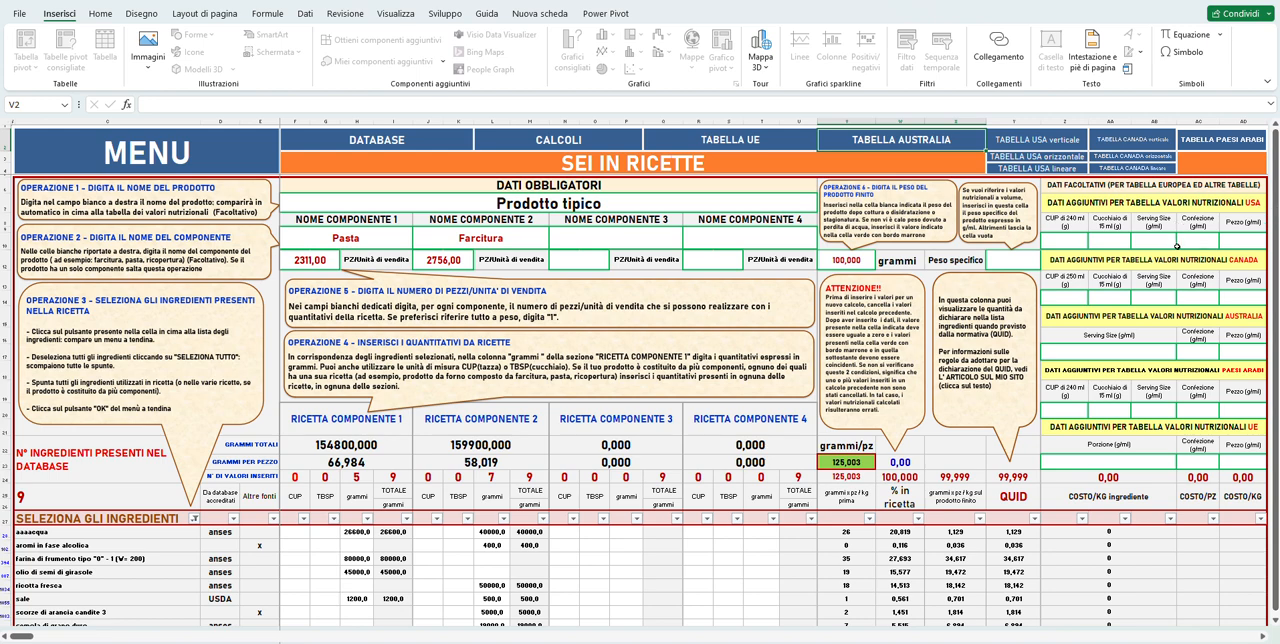
# Enter the additional data for the USA nutrition table: Serving Size 55, Confezione 1000 and Pezzo 100 g/ml.
pyautogui.click(1157, 246)
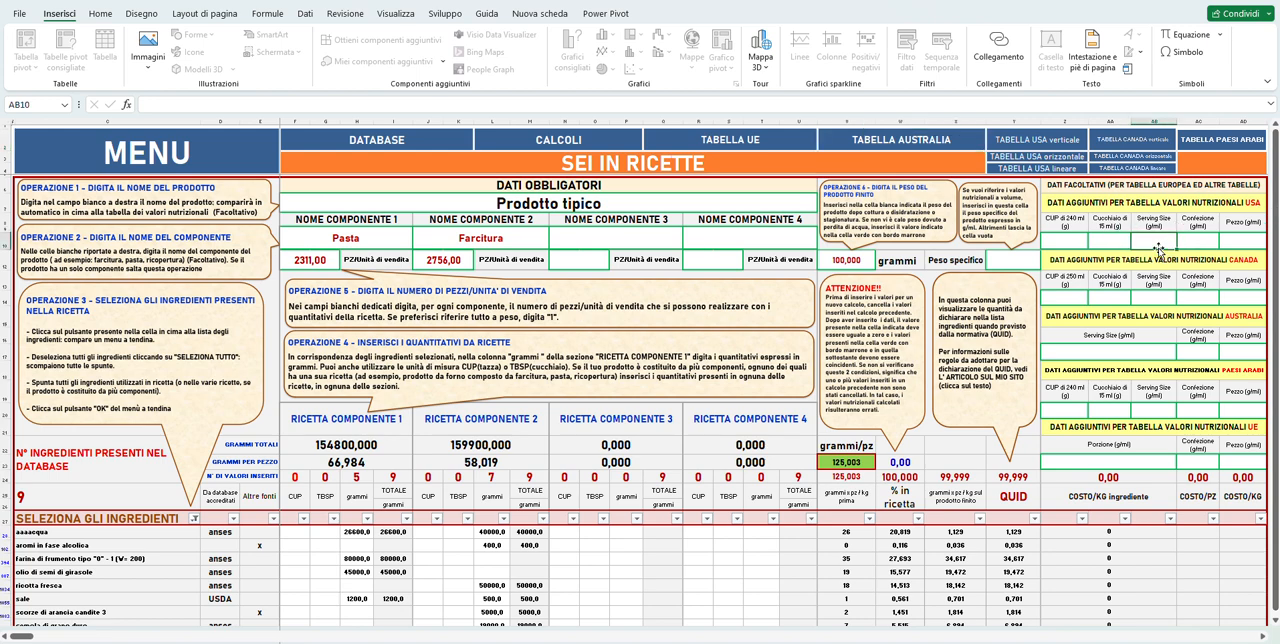
pyautogui.write('55')
pyautogui.press('Tab')
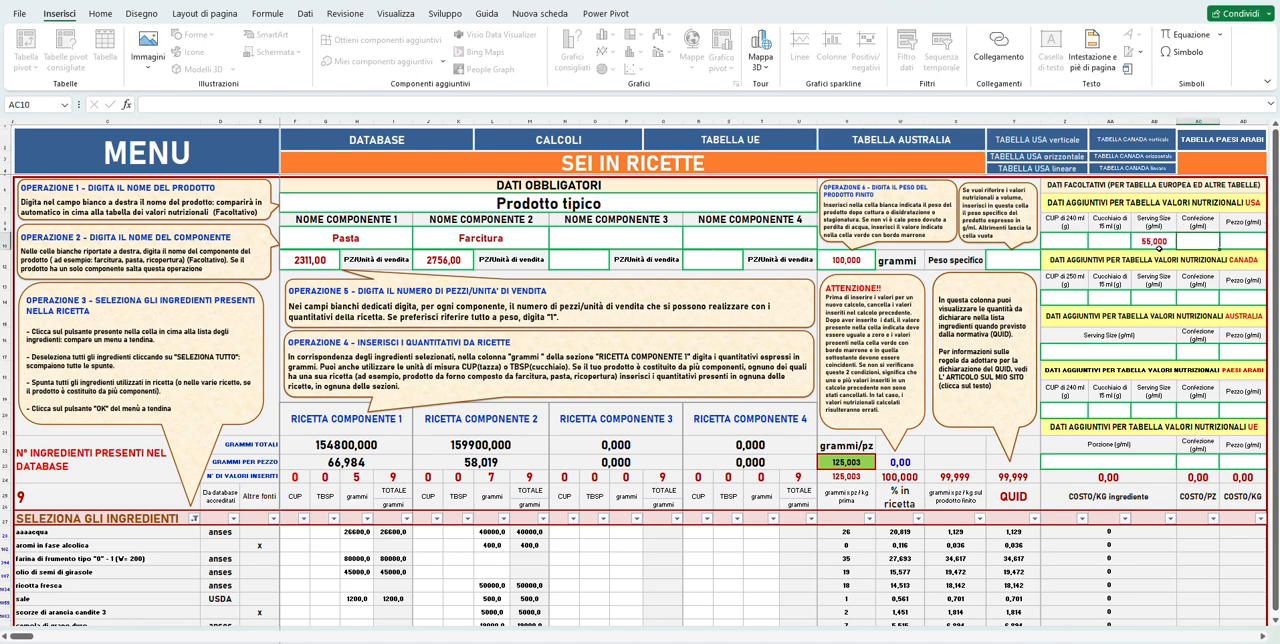
pyautogui.write('1000')
pyautogui.press('Return')
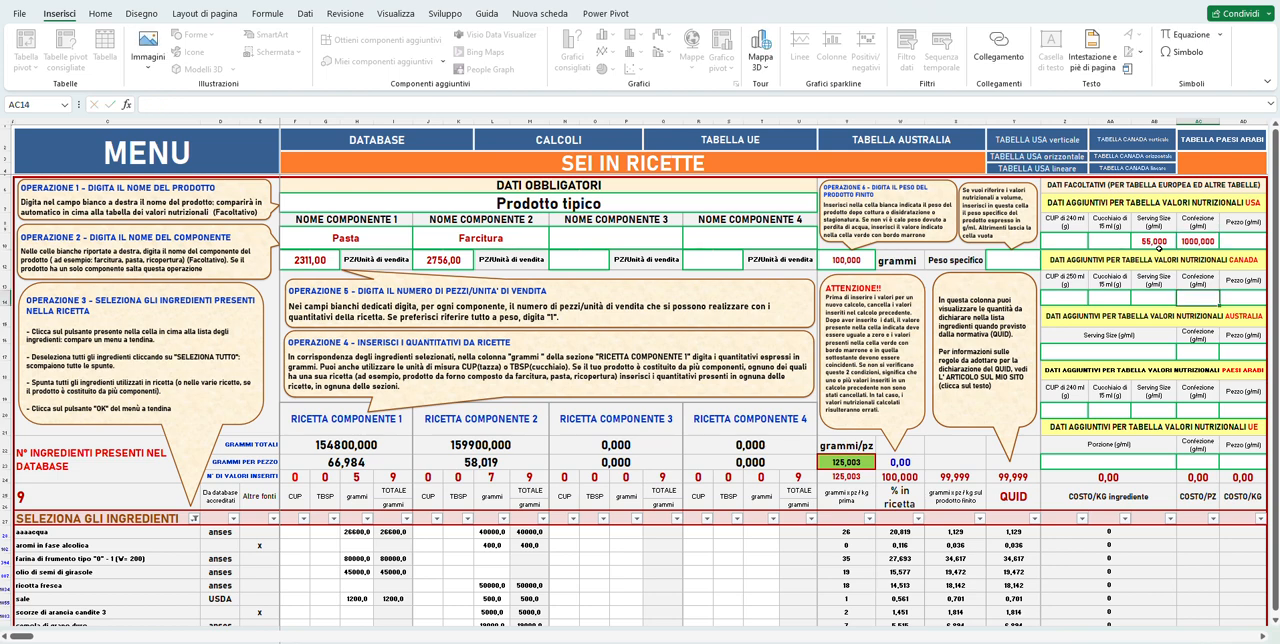
pyautogui.press('Up')
pyautogui.press('Right')
pyautogui.write('100')
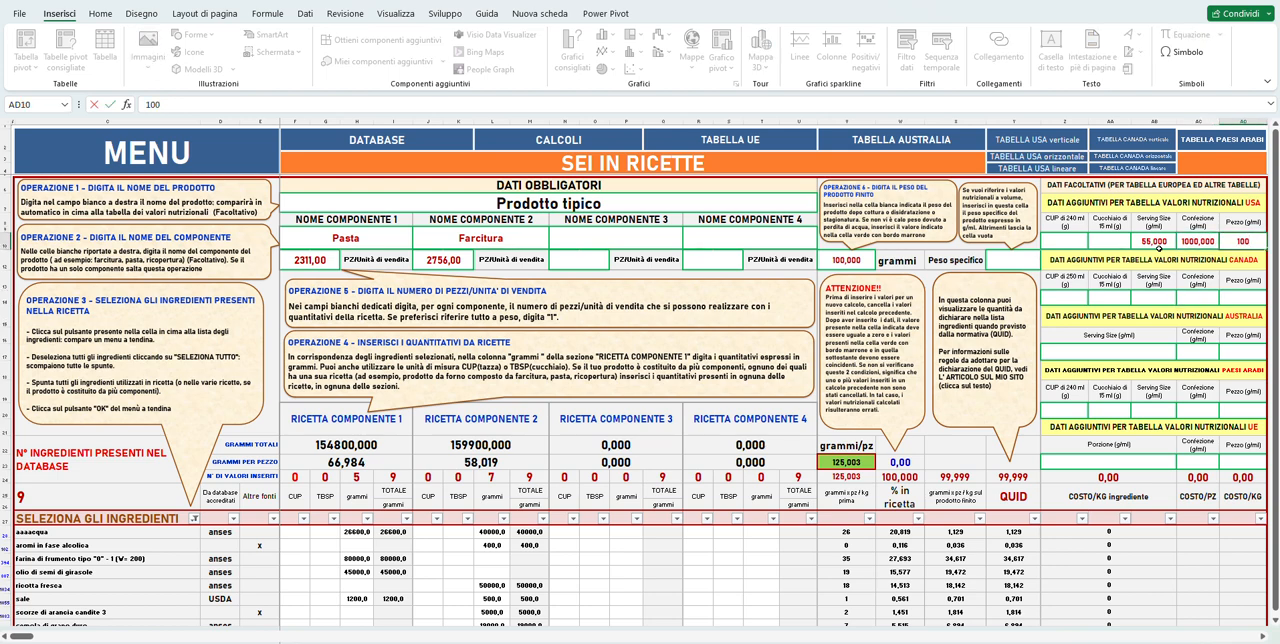
pyautogui.press('Return')
# Fill in the CANADA nutrition table data with Serving Size 55, Confezione 1000 and Pezzo 100 g/ml.
pyautogui.press('Left')
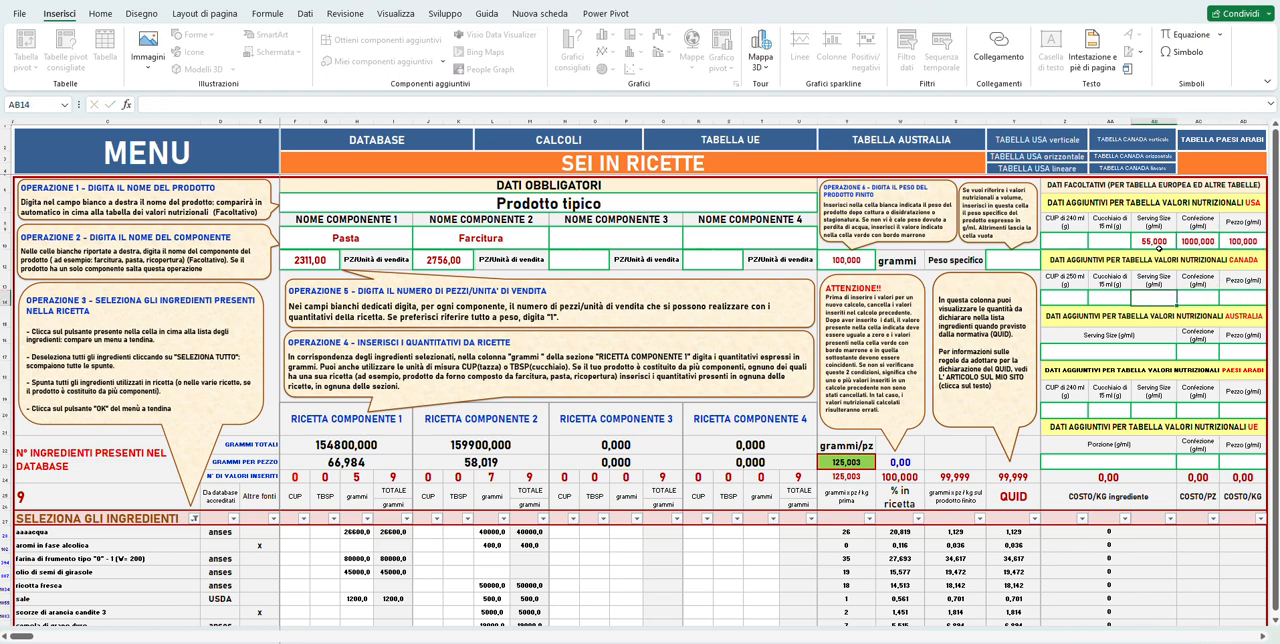
pyautogui.write('55')
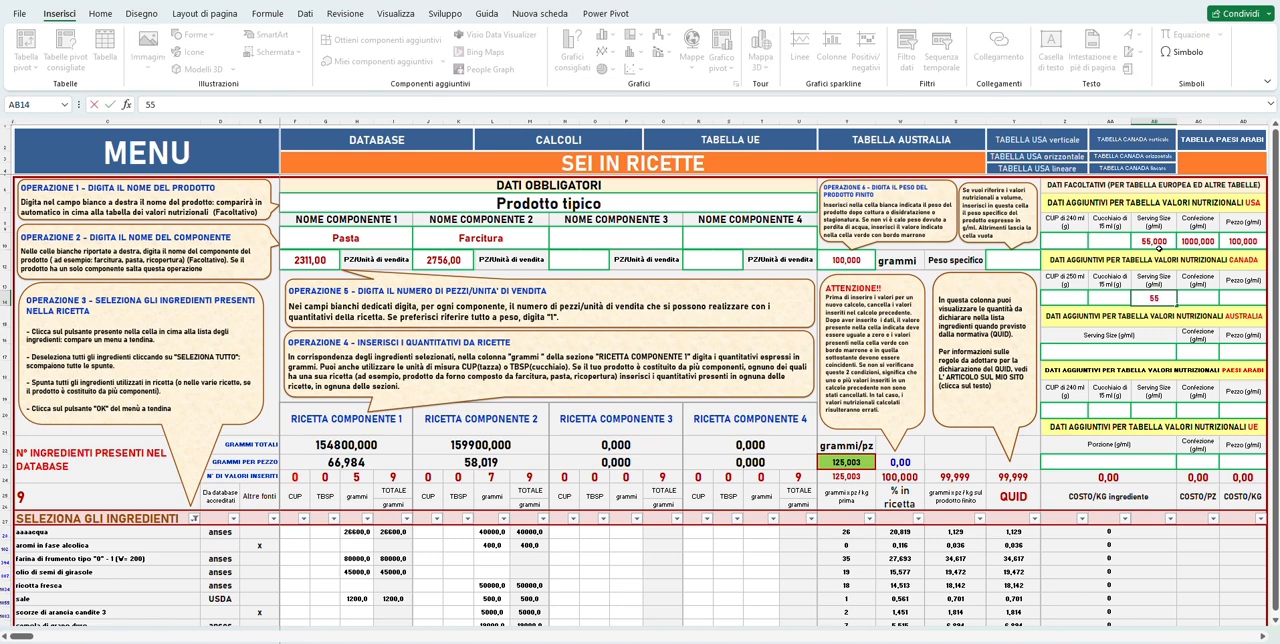
pyautogui.press('Tab')
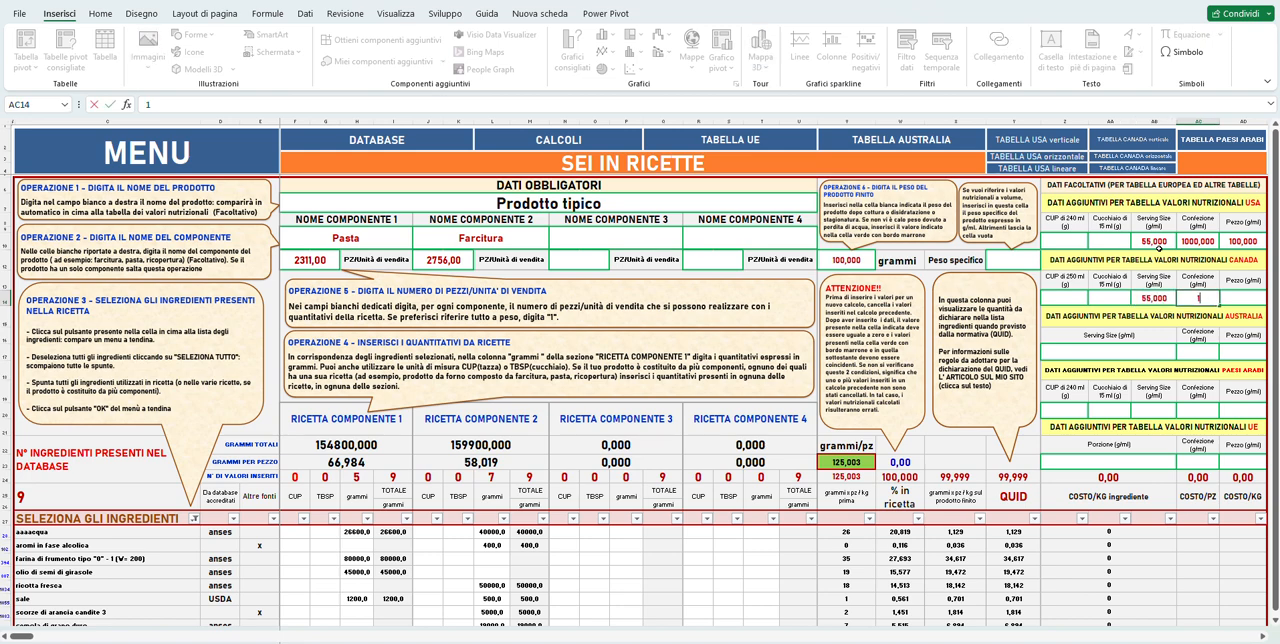
pyautogui.write('1000')
pyautogui.press('Tab')
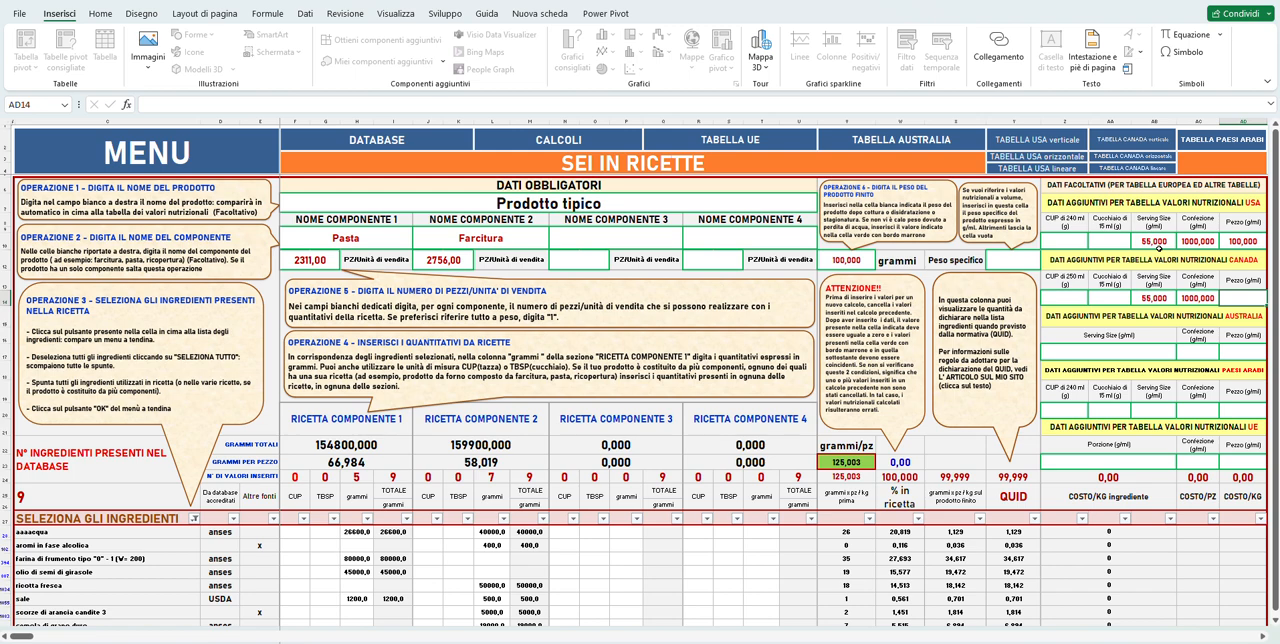
pyautogui.write('100')
pyautogui.press('Return')
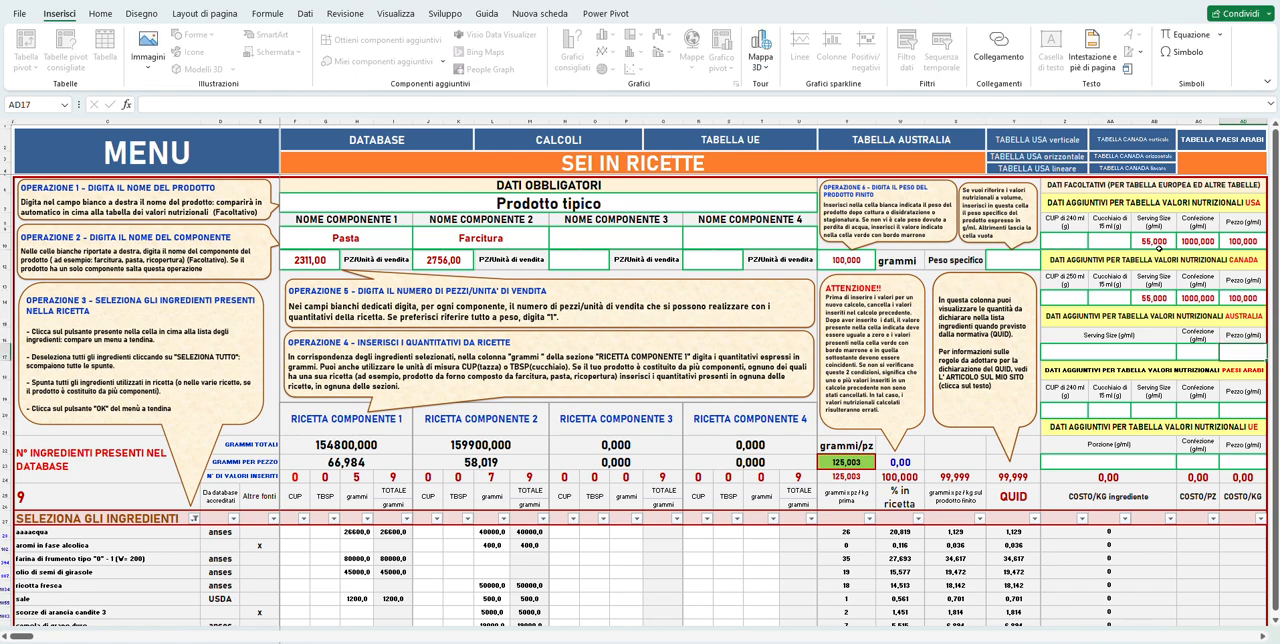
# Fill in the AUSTRALIA nutrition table data with Serving Size 55, Confezione 1000 and Pezzo 100 g/ml.
pyautogui.press('Left')
pyautogui.press('Left')
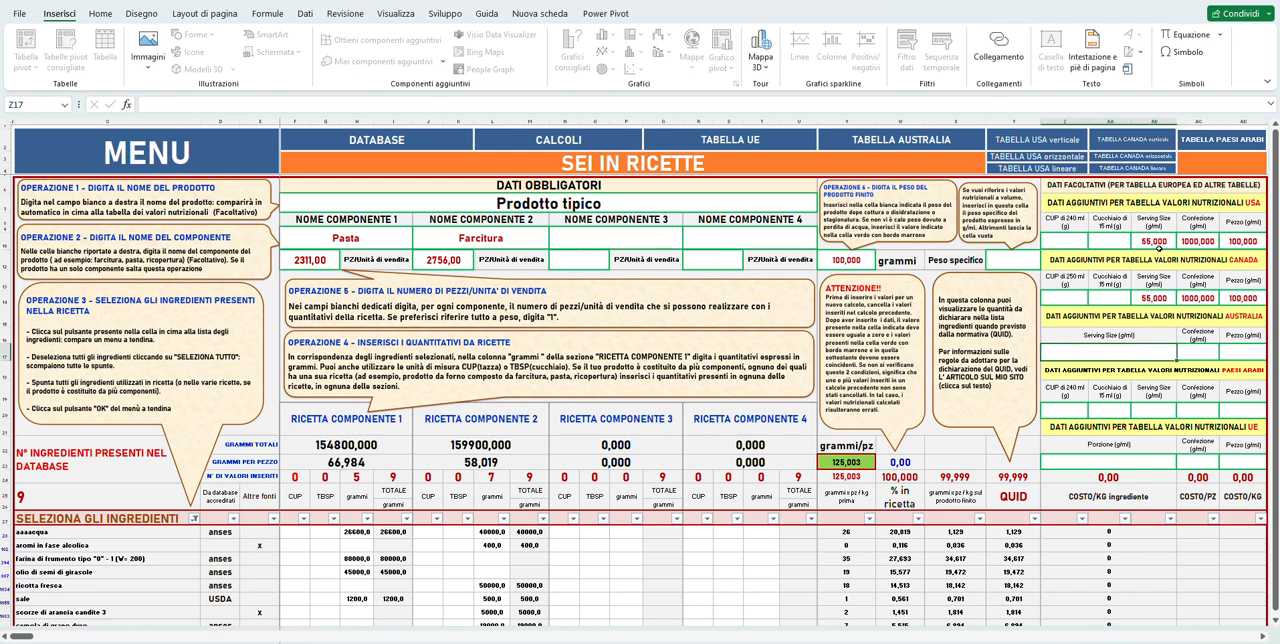
pyautogui.write('55')
pyautogui.press('Tab')
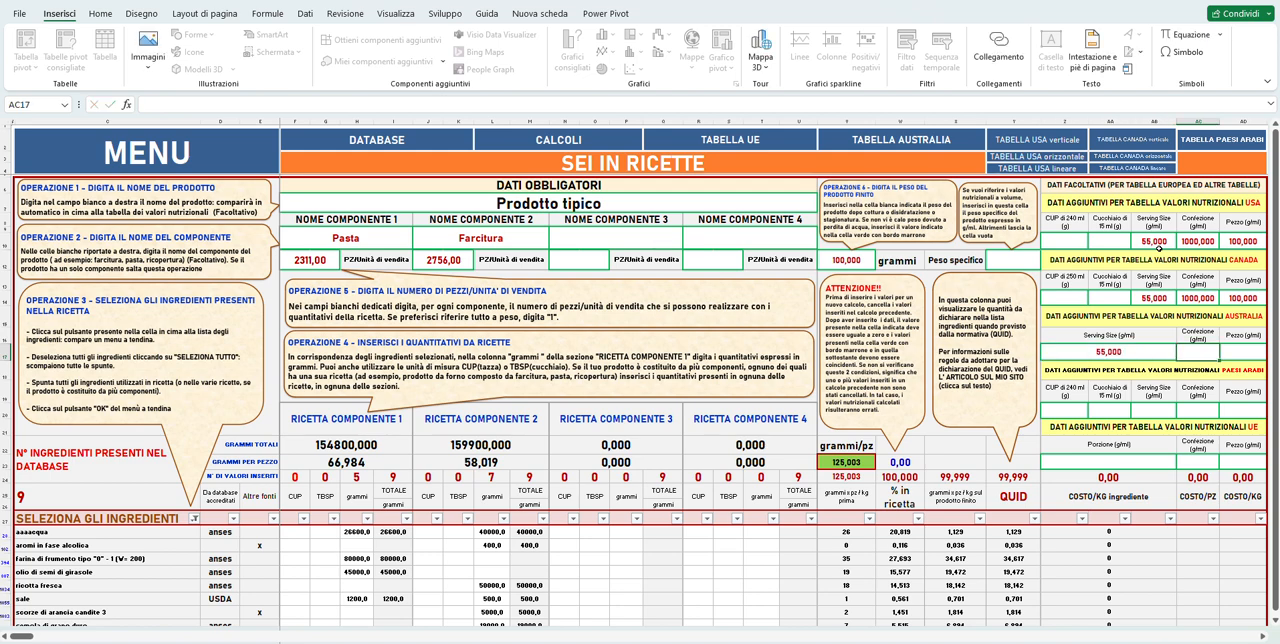
pyautogui.write('1000')
pyautogui.press('Return')
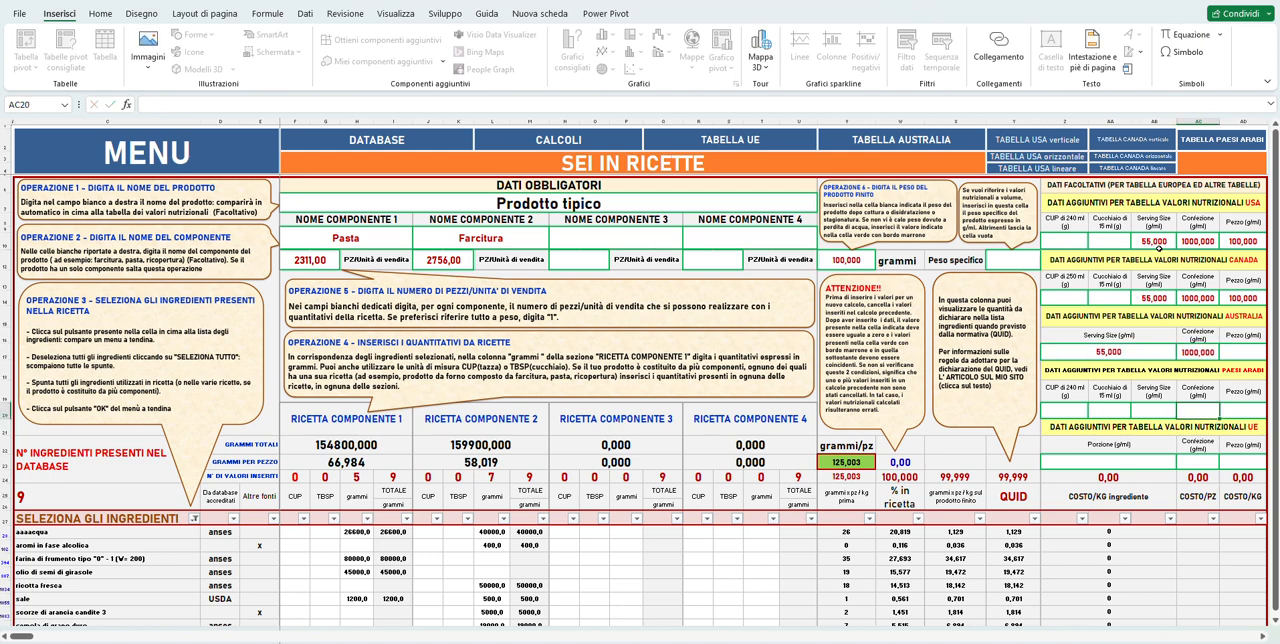
pyautogui.press('Tab')
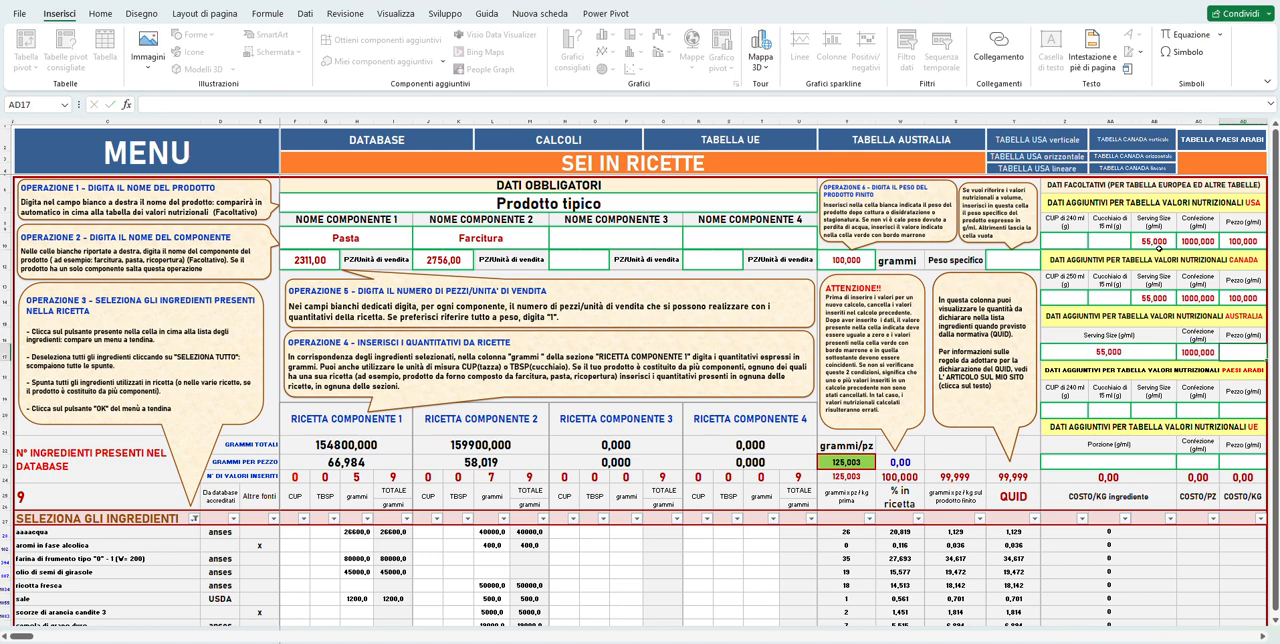
pyautogui.write('100')
pyautogui.press('Return')
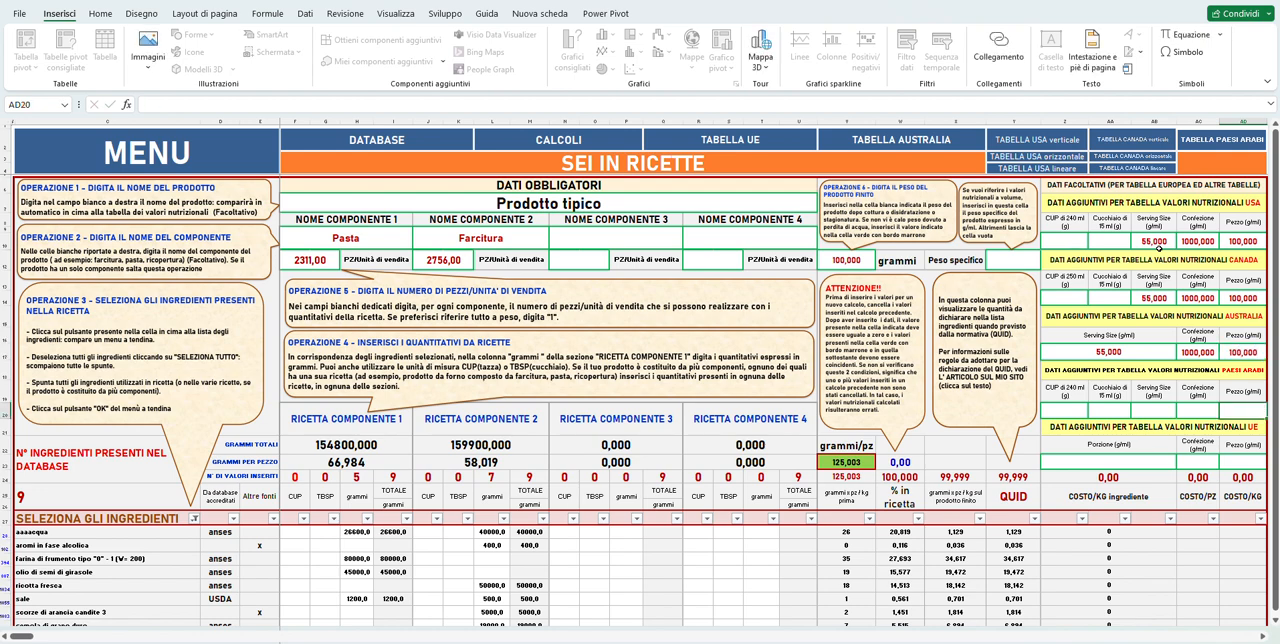
# Fill in the PAESI ARABI nutrition table data with Serving Size 55, Confezione 1000 and Pezzo 100 g/ml.
pyautogui.press('Left')
pyautogui.press('Left')
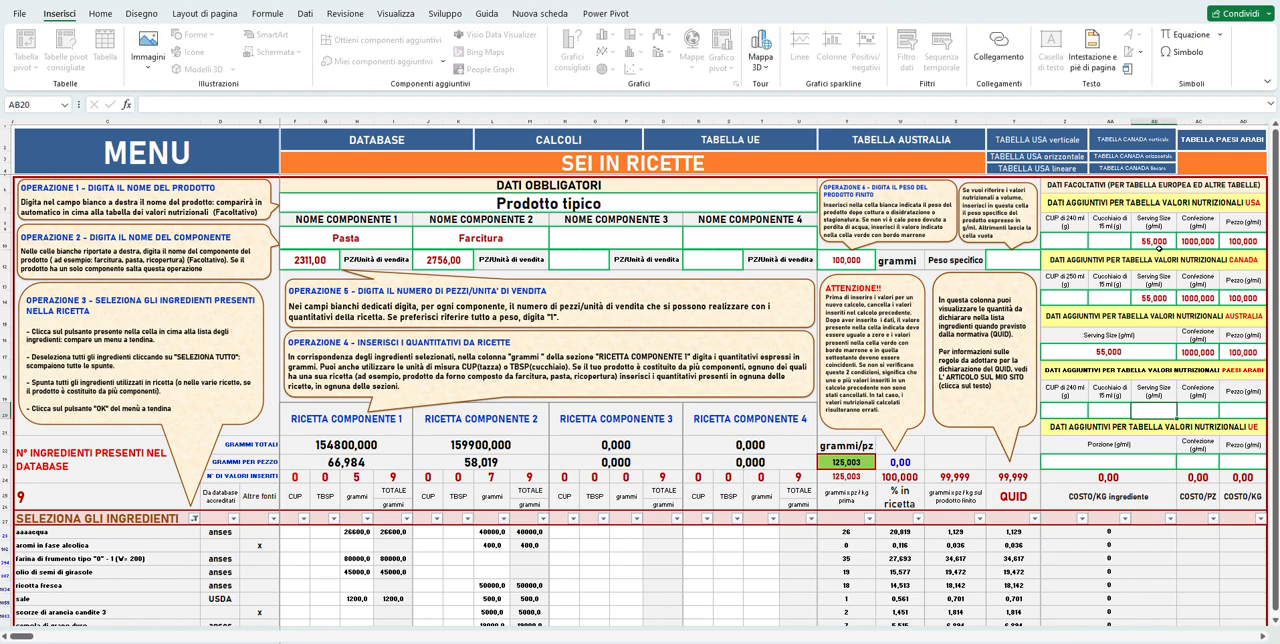
pyautogui.write('55')
pyautogui.press('Tab')
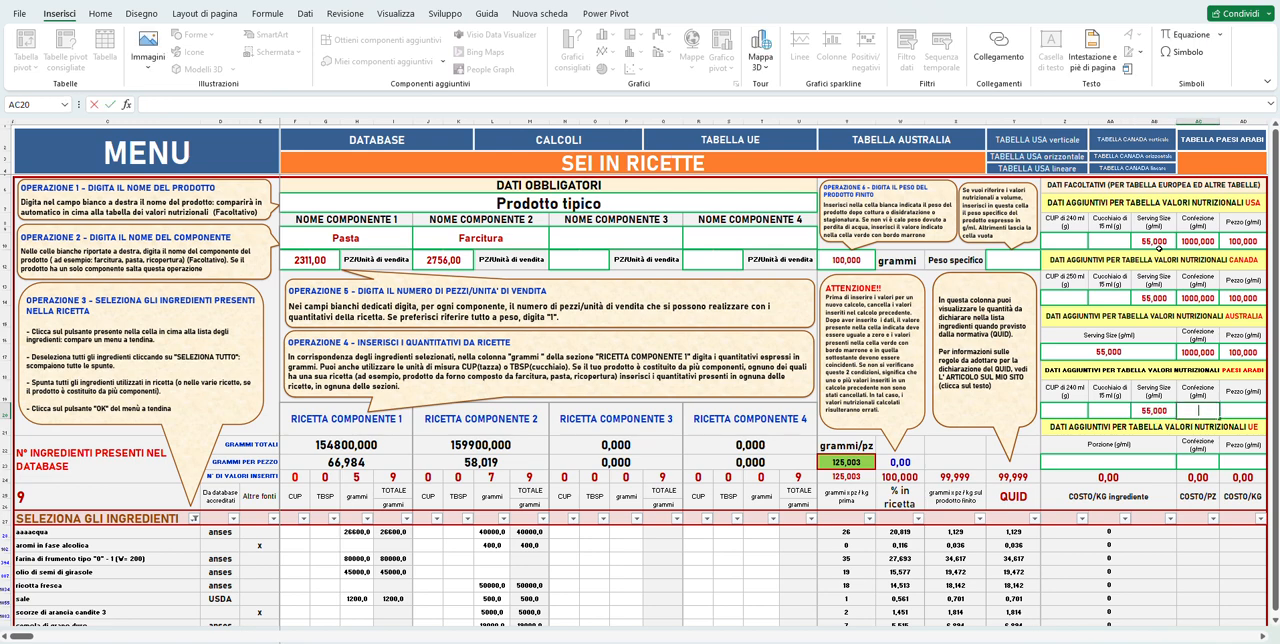
pyautogui.write('1000')
pyautogui.press('Return')
pyautogui.press('Tab')
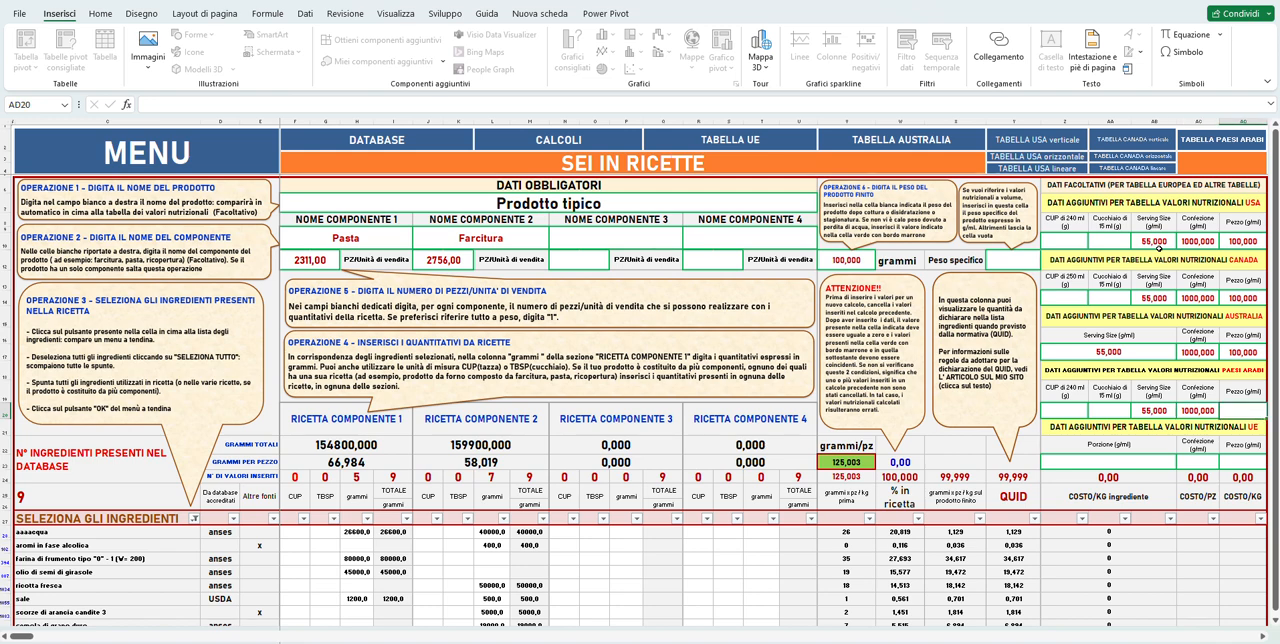
pyautogui.write('100')
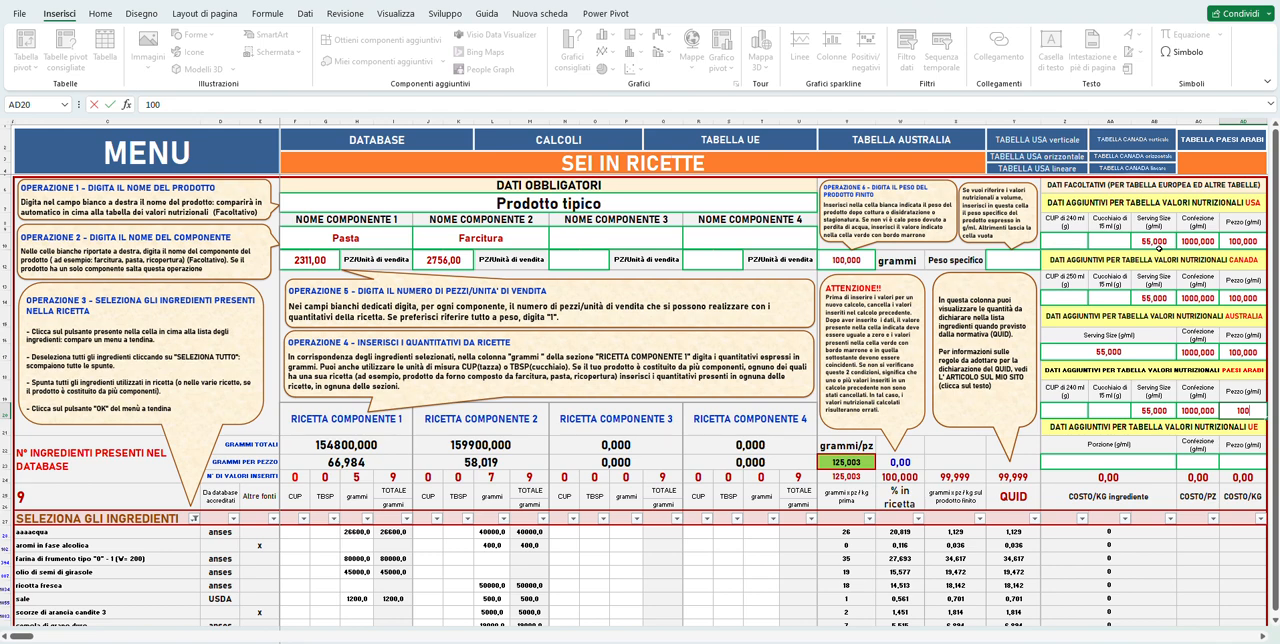
pyautogui.press('Return')
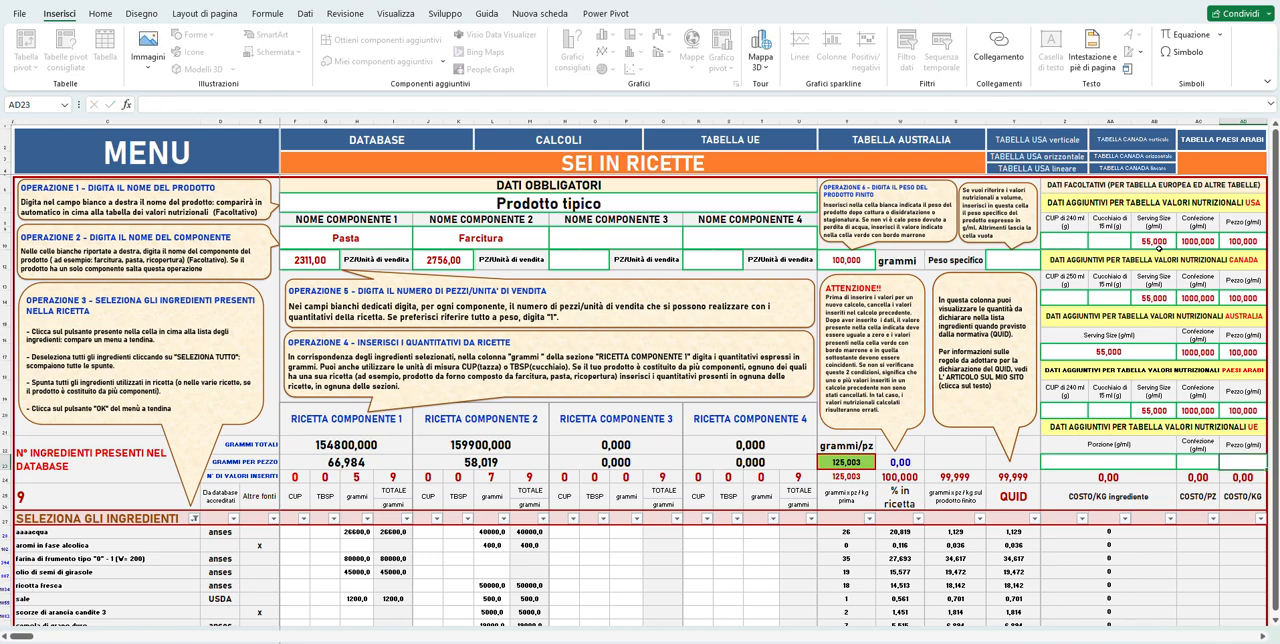
# Enter the additional data for the UE nutrition table: Porzione 50, Confezione 1000 and Pezzo 100 g/ml.
pyautogui.press('Left')
pyautogui.press('Left')
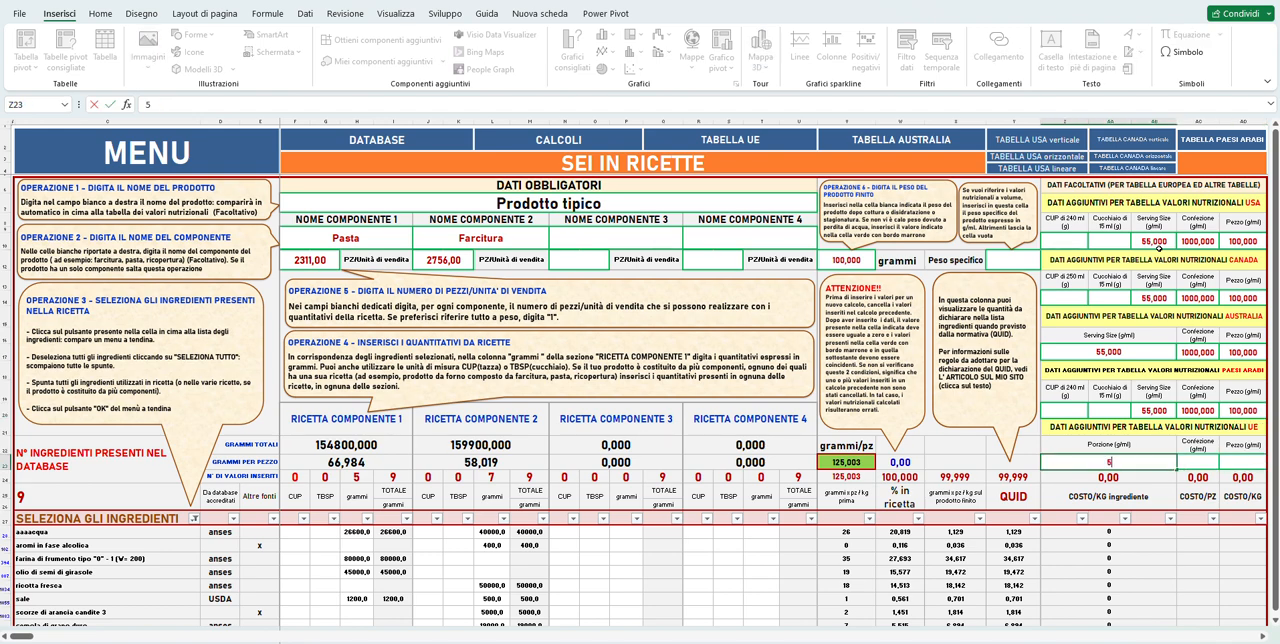
pyautogui.write('50')
pyautogui.press('Tab')
pyautogui.write('1000')
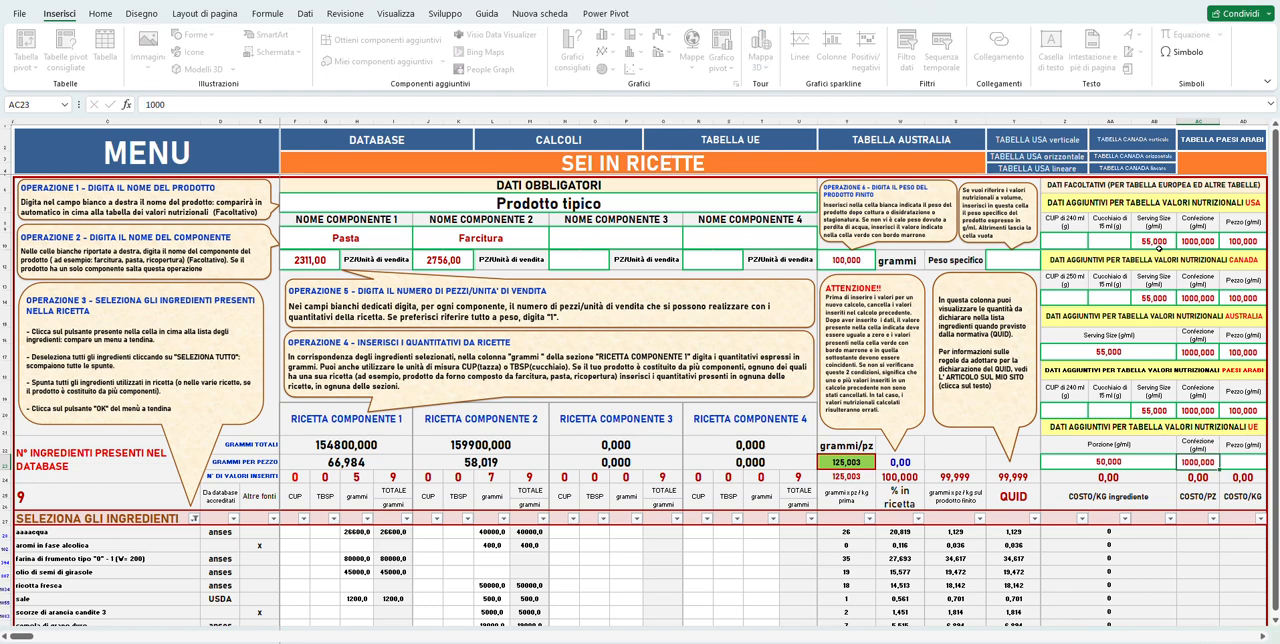
pyautogui.press('Return')
pyautogui.press('Up')
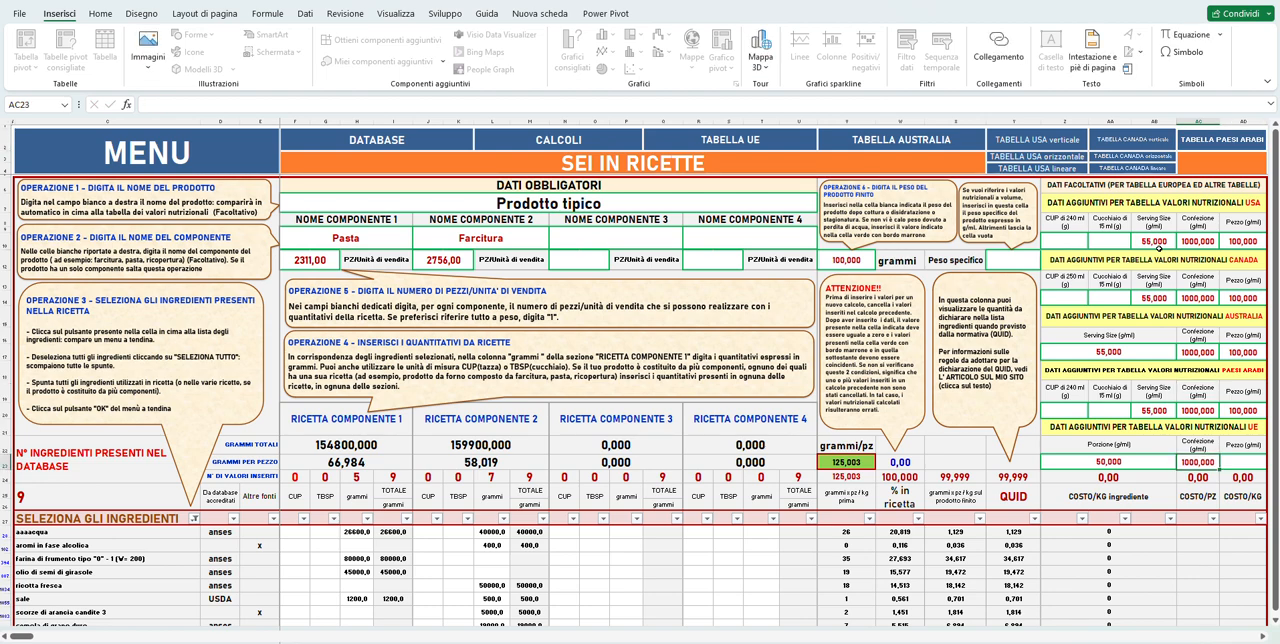
pyautogui.press('Right')
pyautogui.write('100')
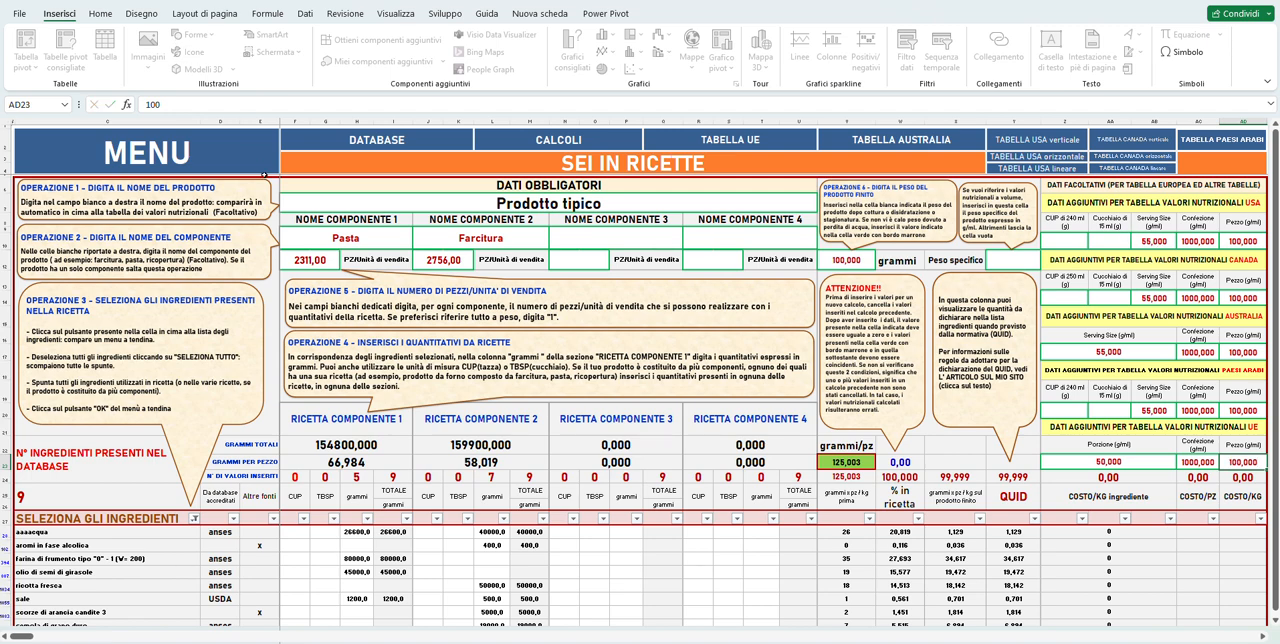
pyautogui.click(264, 175)
pyautogui.scroll(-1, 265, 176)
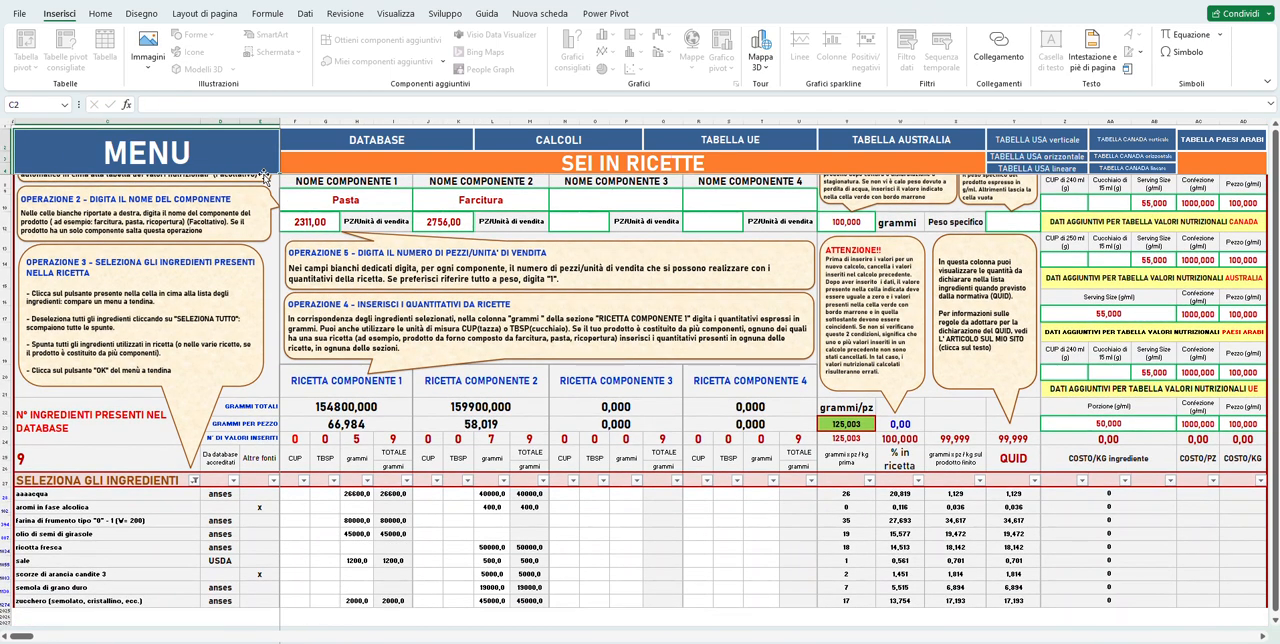
pyautogui.scroll(1, 264, 175)
pyautogui.scroll(-2, 264, 175)
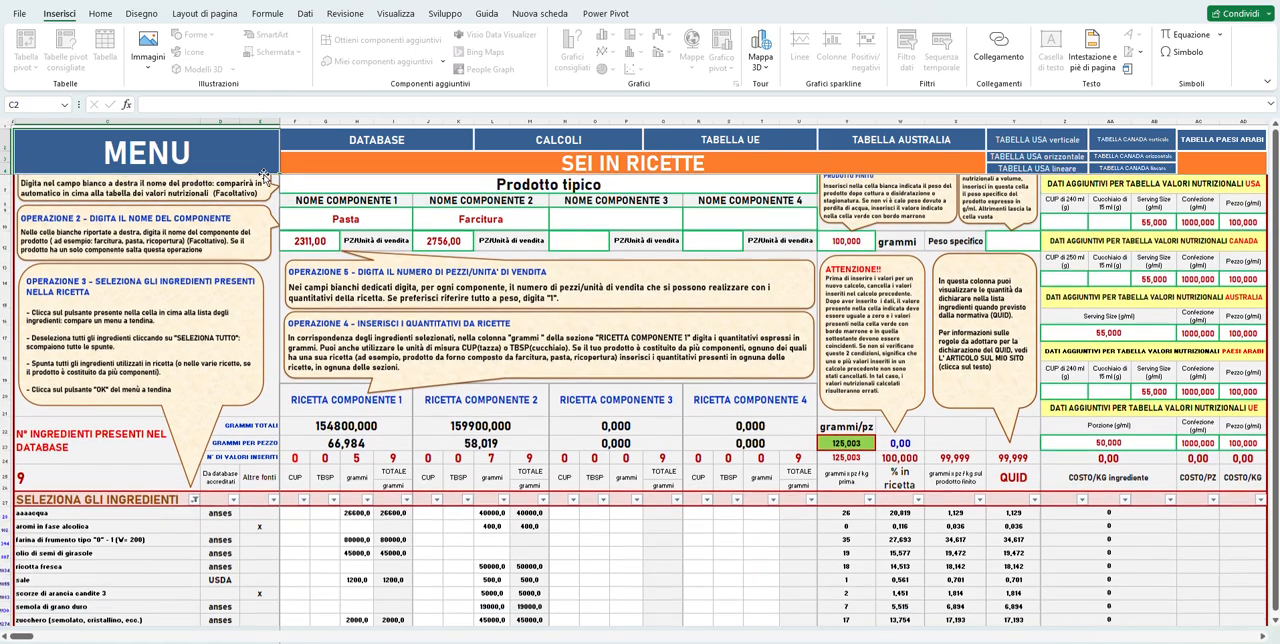
pyautogui.scroll(2, 264, 175)
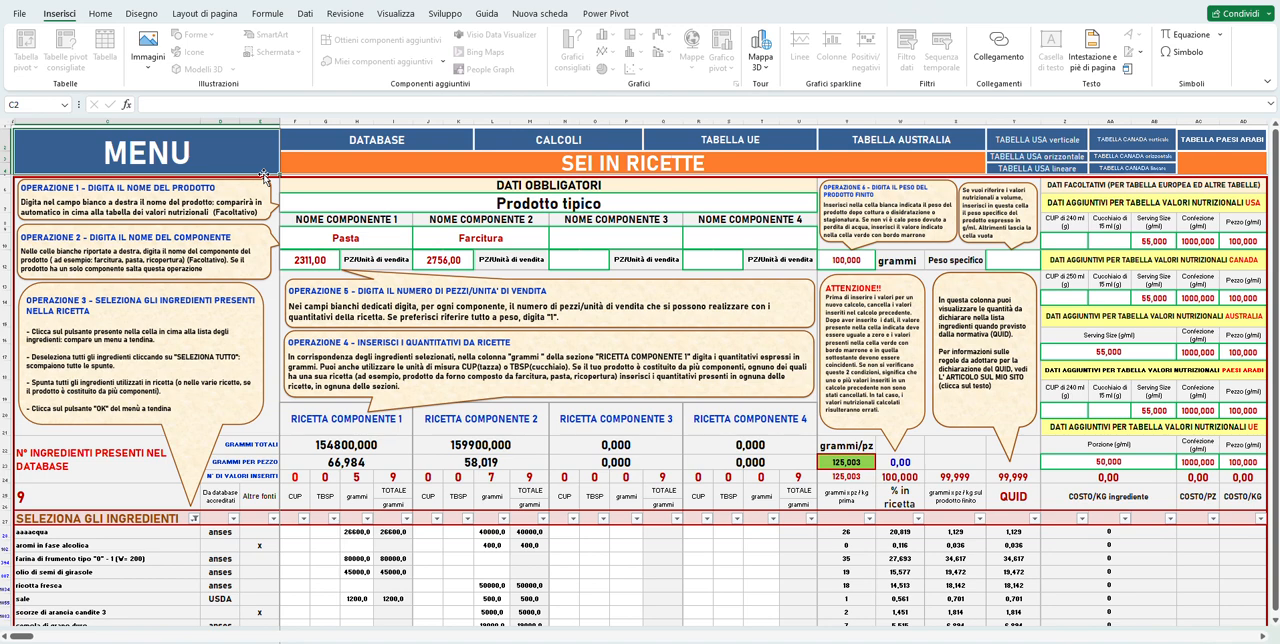
pyautogui.scroll(-2, 264, 175)
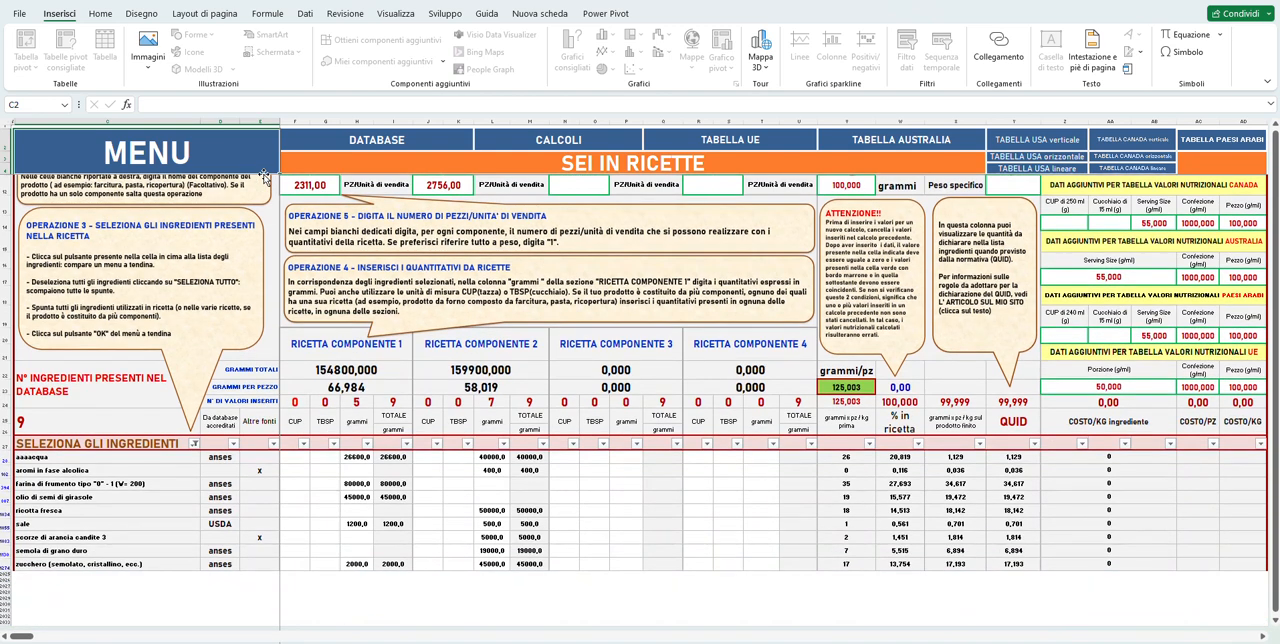
pyautogui.scroll(2, 264, 175)
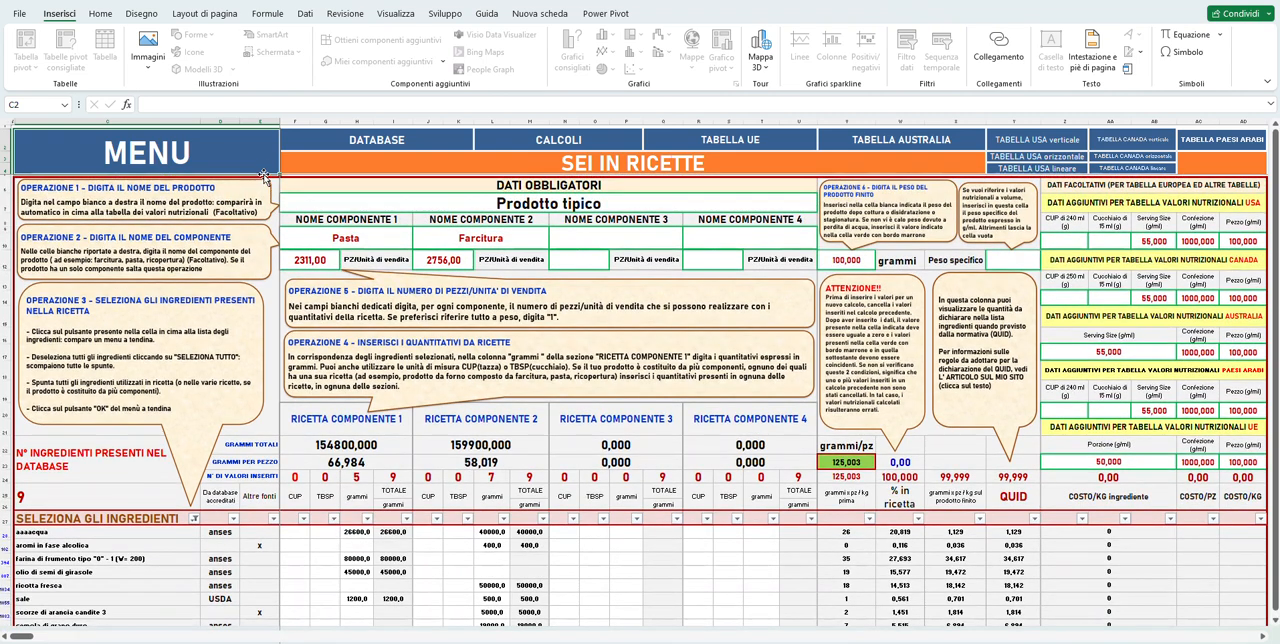